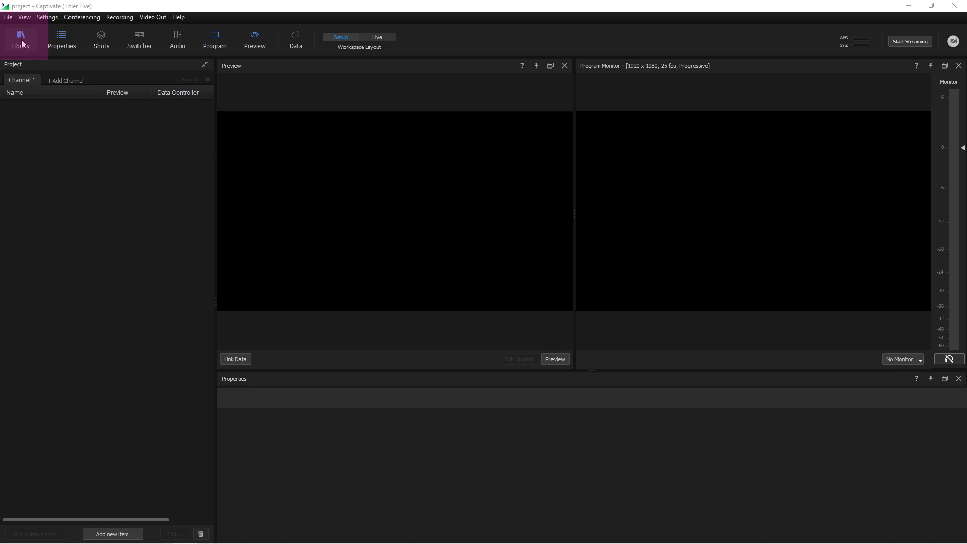
Show the graphics library and open the Ceramic graphics collection.
{"action": "left_click", "coordinate": [21, 40]}
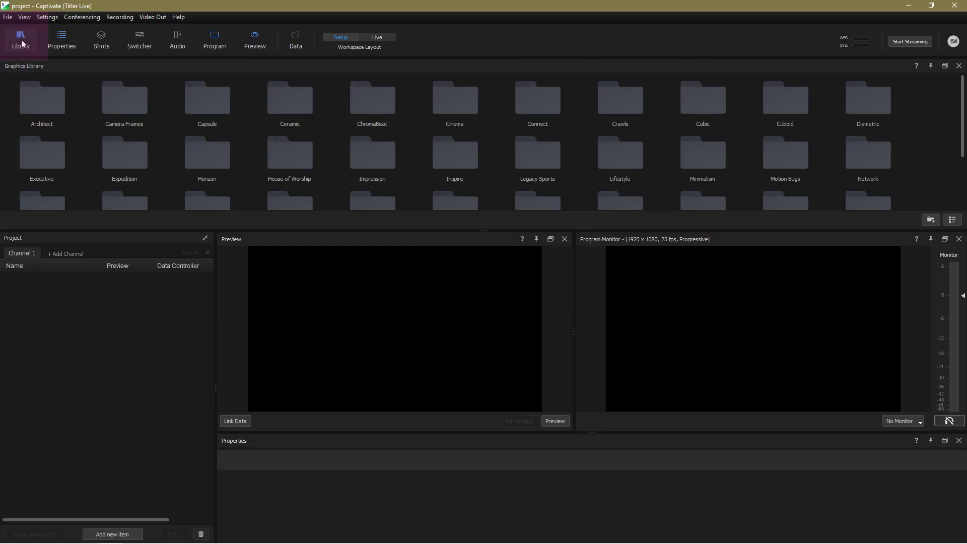
{"action": "double_click", "coordinate": [297, 101]}
{"action": "mouse_move", "coordinate": [297, 101]}
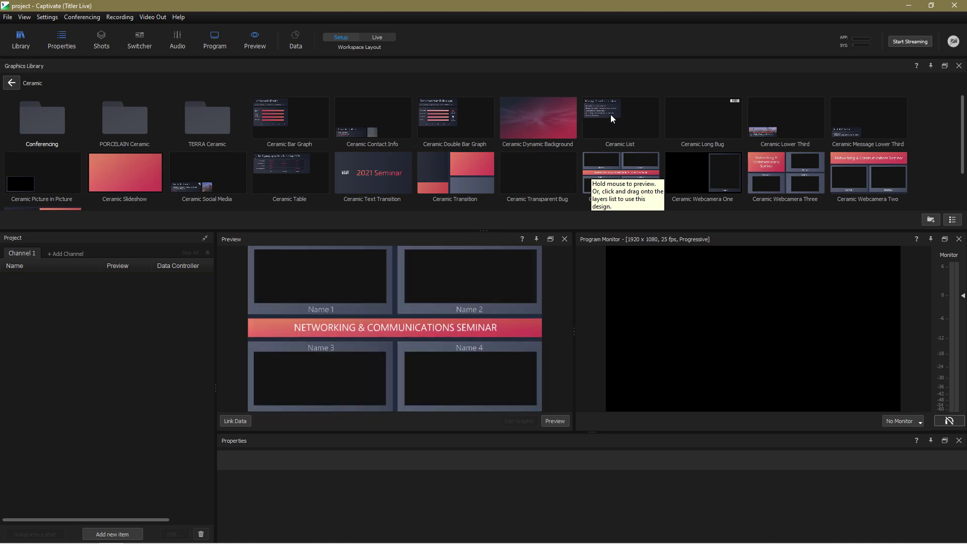
{"action": "mouse_move", "coordinate": [611, 116]}
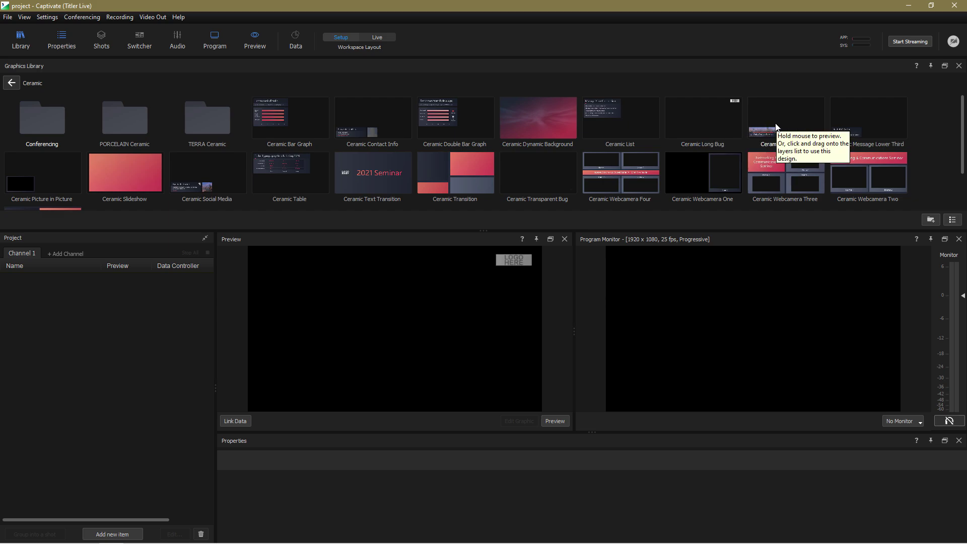
Add the Ceramic Lower Third to Channel 1, hide the library, and enlarge the properties area.
{"action": "mouse_move", "coordinate": [775, 124]}
{"action": "left_click_drag", "start_coordinate": [775, 123], "coordinate": [116, 283]}
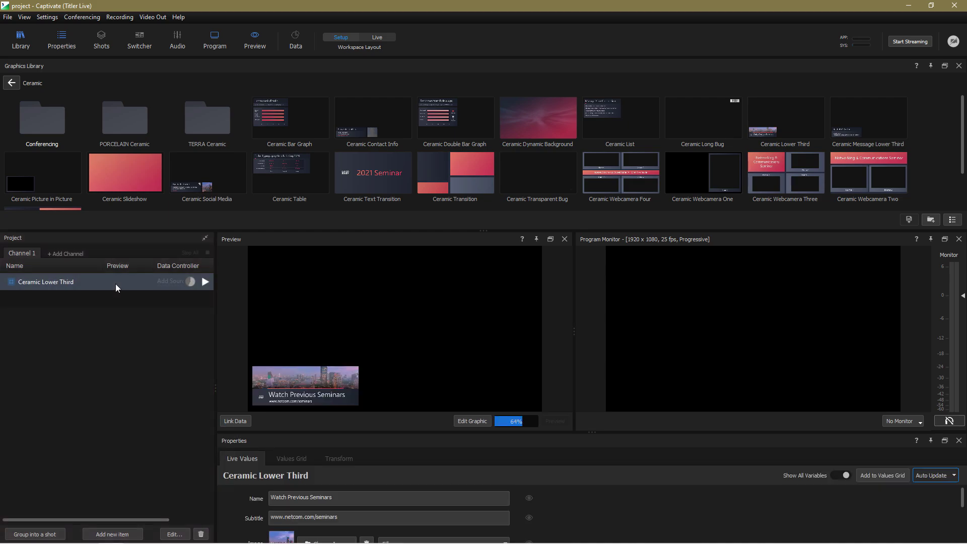
{"action": "left_click", "coordinate": [17, 39]}
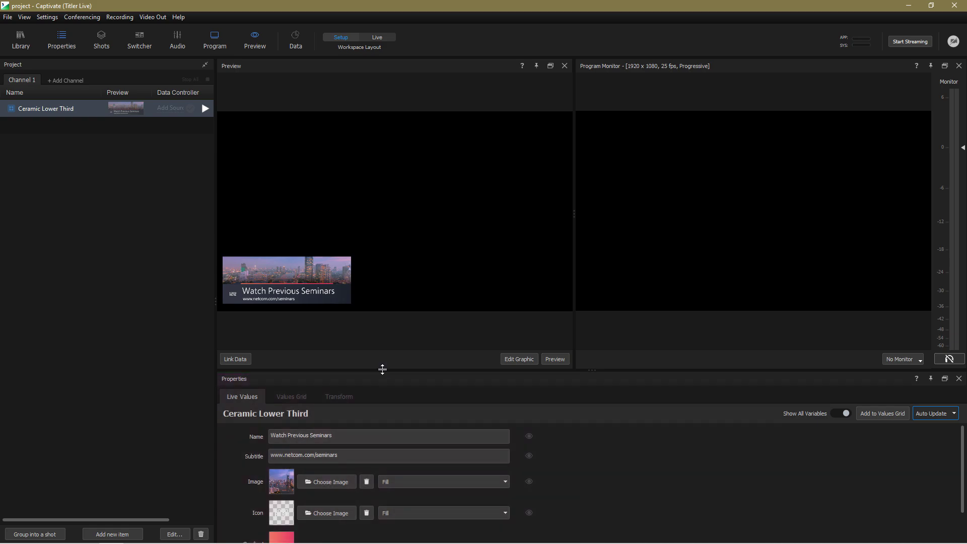
{"action": "left_click_drag", "start_coordinate": [382, 369], "coordinate": [377, 300]}
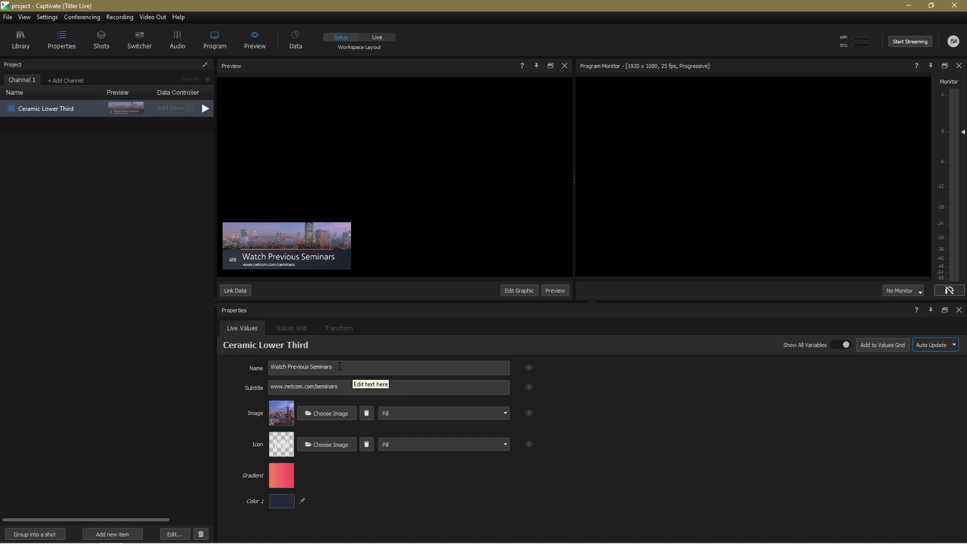
Retitle the lower third 'Find us on social media' with subtitle facebook.com/createdbyvocalreels.
{"action": "left_click_drag", "start_coordinate": [340, 367], "coordinate": [258, 371]}
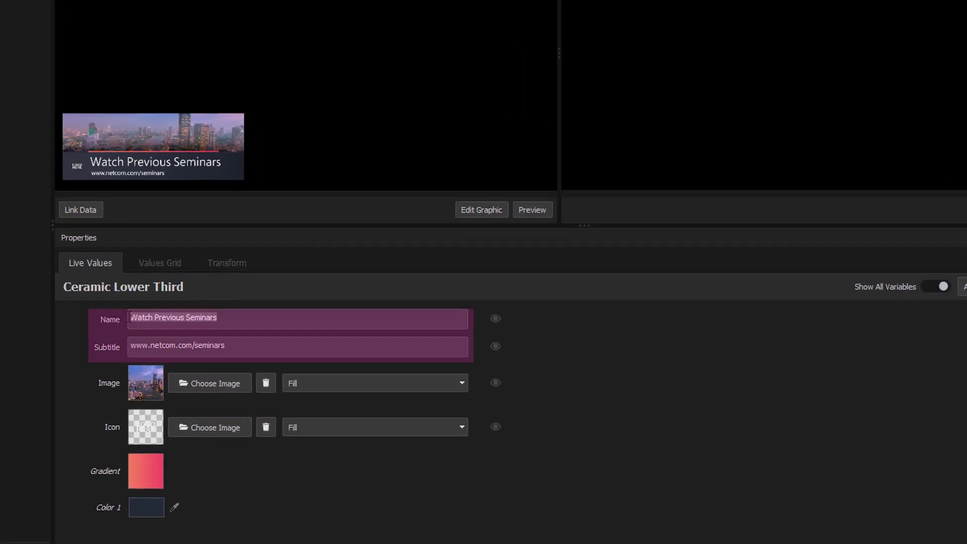
{"action": "type", "text": "Find us on social media"}
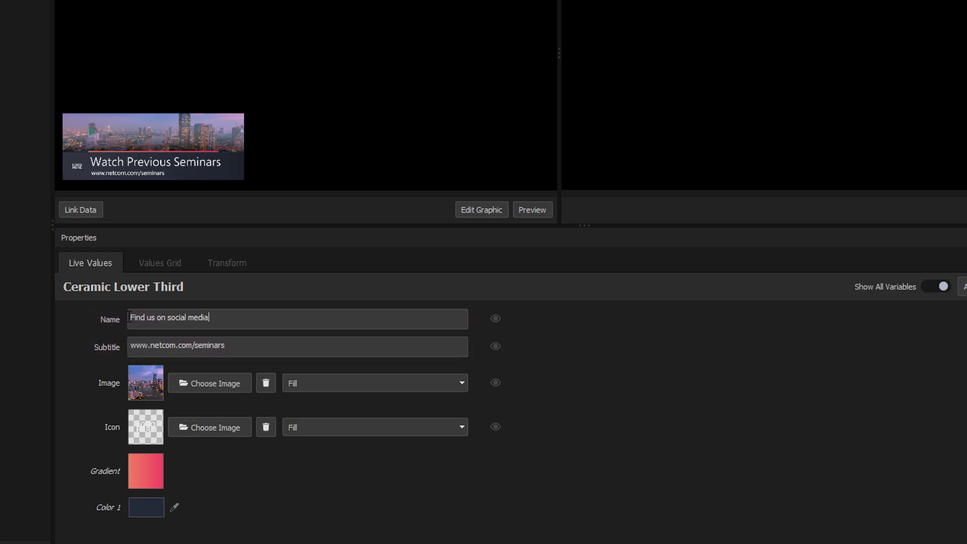
{"action": "double_click", "coordinate": [122, 174]}
{"action": "left_click_drag", "start_coordinate": [188, 180], "coordinate": [112, 180]}
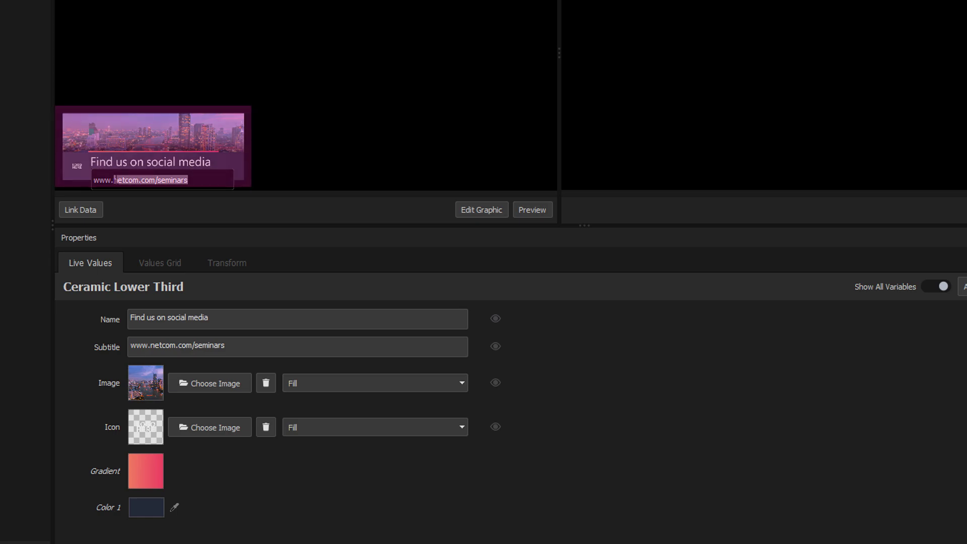
{"action": "type", "text": "facebook."}
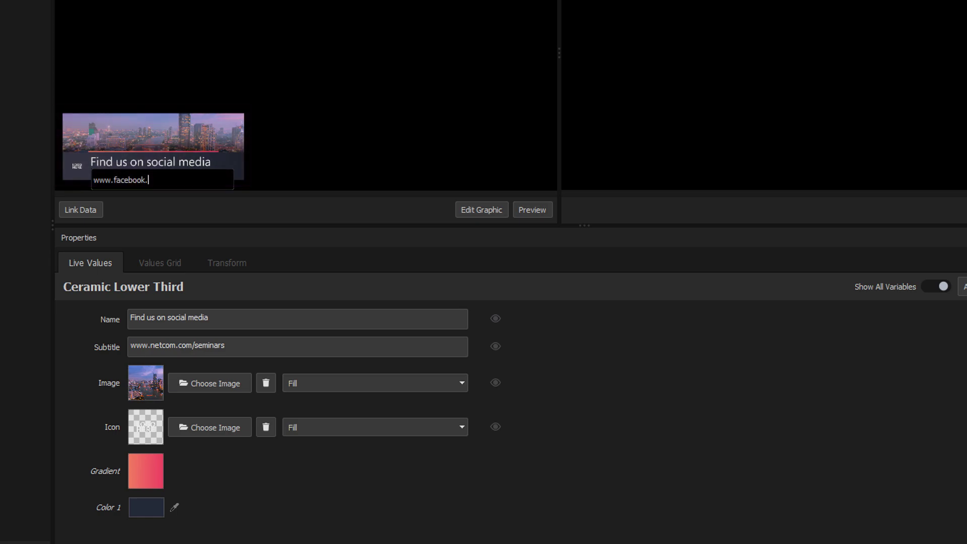
{"action": "type", "text": "com/createdbyvocalreels"}
{"action": "left_click", "coordinate": [591, 427]}
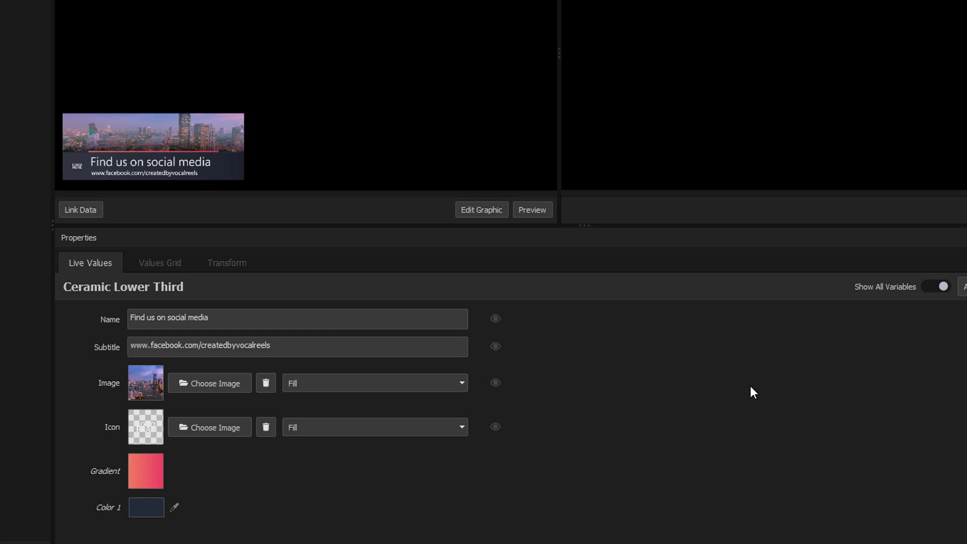
Set the lower third's image to Vocal Reels Banner 2.png and its icon to VR logo.png.
{"action": "left_click", "coordinate": [199, 385]}
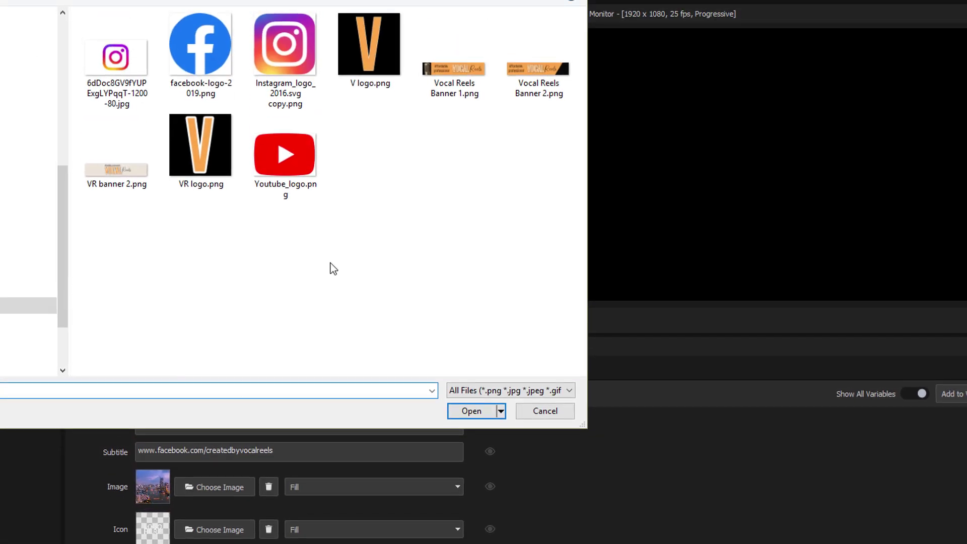
{"action": "double_click", "coordinate": [524, 75]}
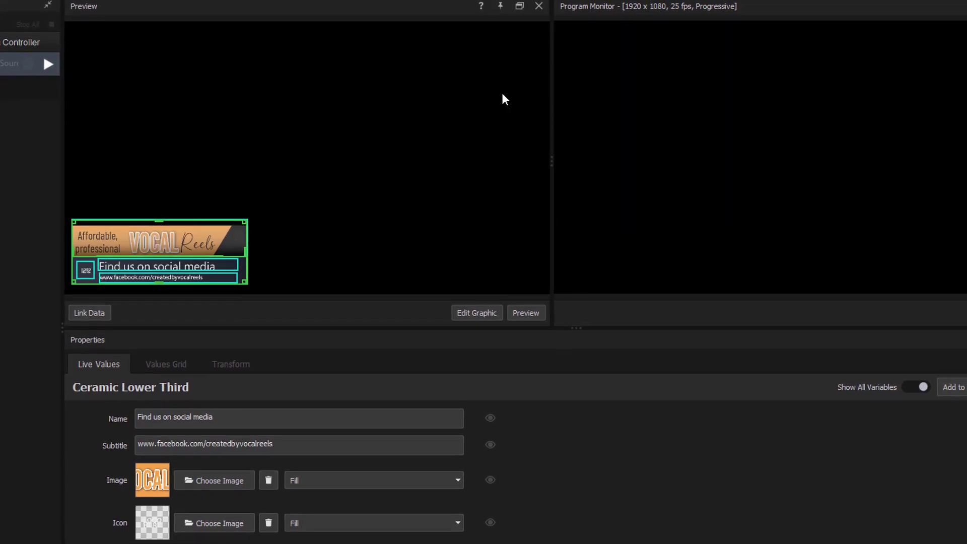
{"action": "left_click", "coordinate": [210, 523]}
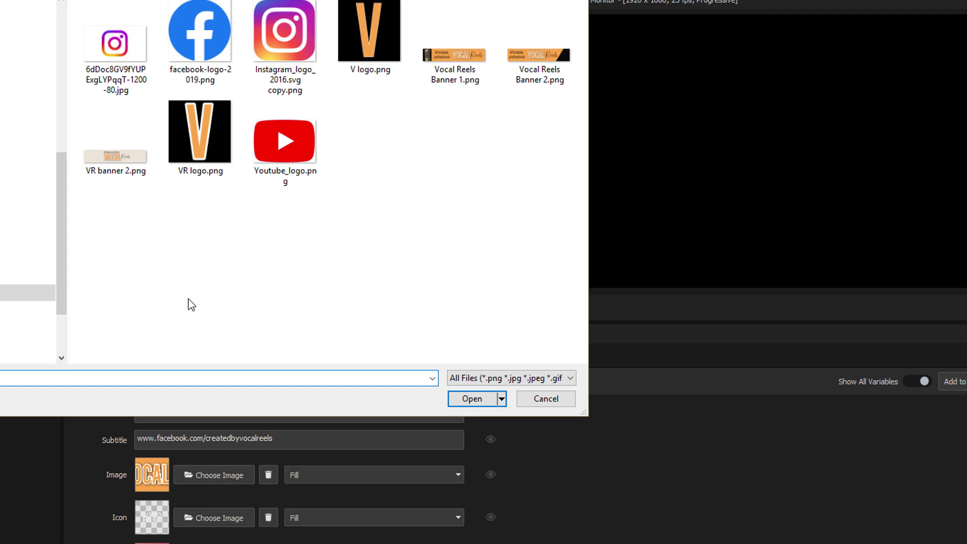
{"action": "double_click", "coordinate": [200, 132]}
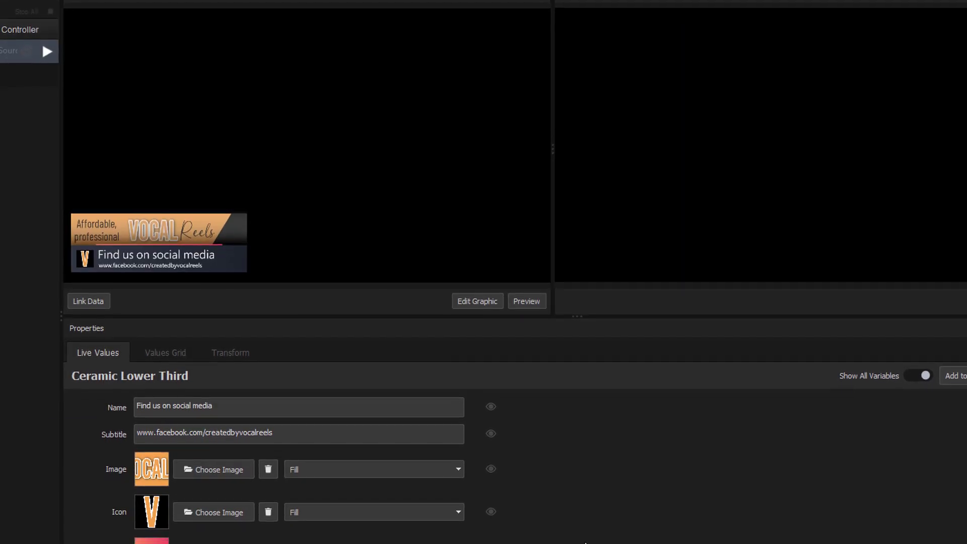
{"action": "double_click", "coordinate": [78, 257]}
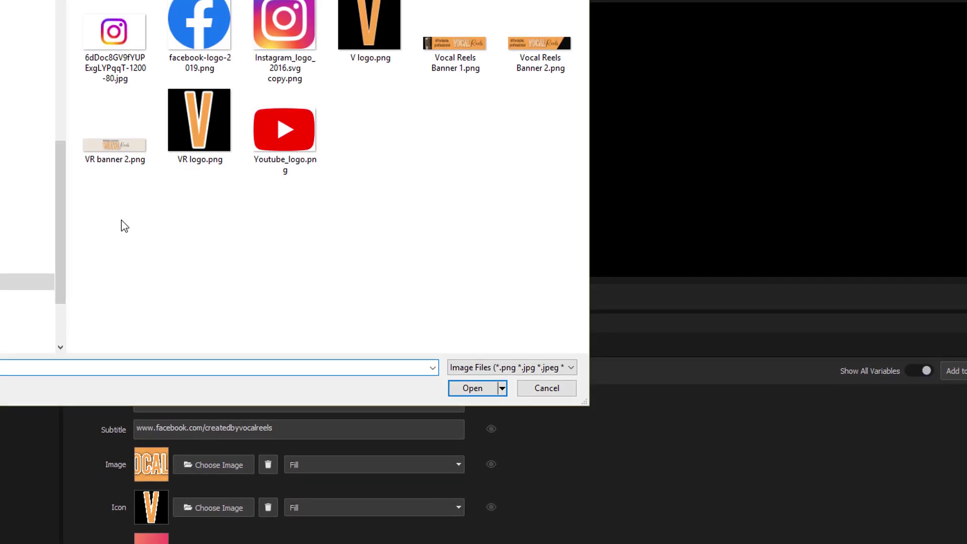
{"action": "double_click", "coordinate": [183, 135]}
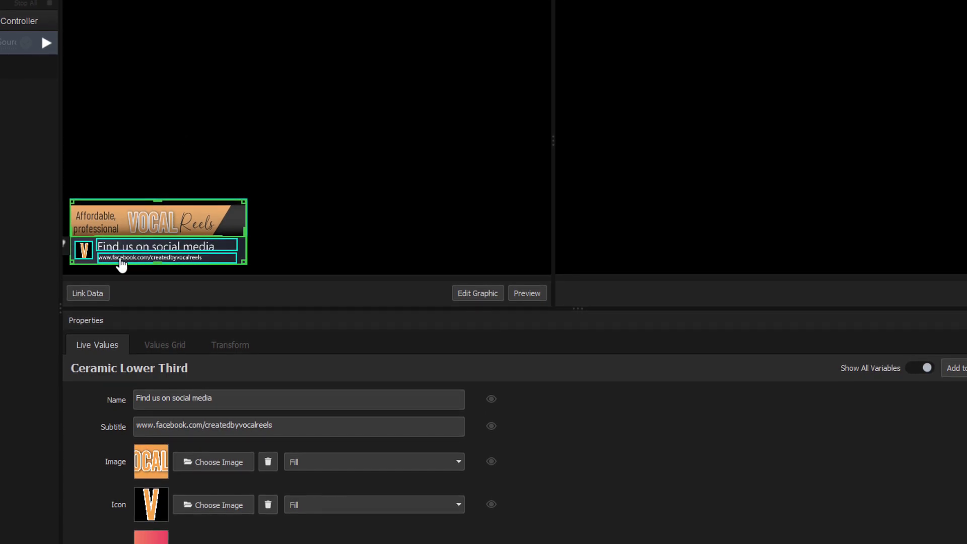
Sample the banner's orange (E8AA68) as Color 1 and make it semi-transparent.
{"action": "left_click", "coordinate": [122, 491]}
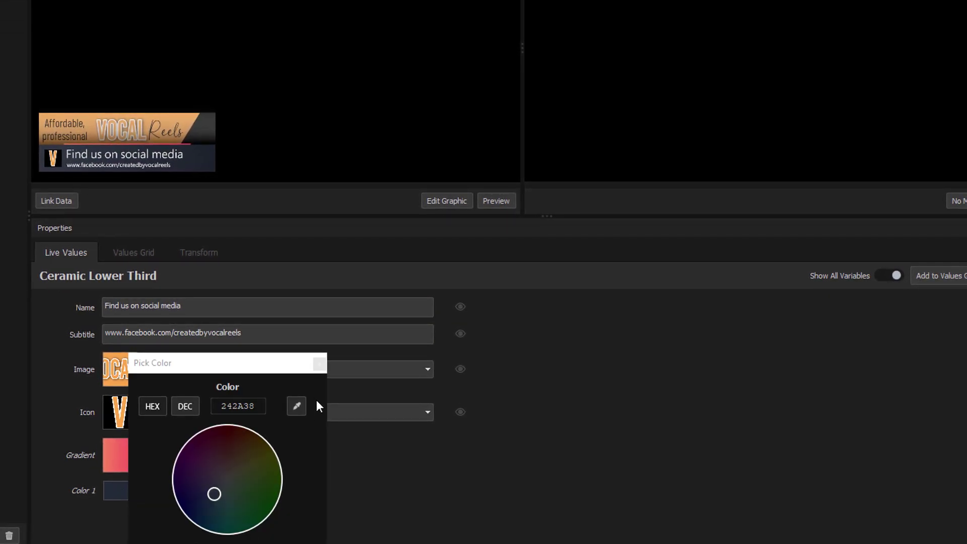
{"action": "left_click", "coordinate": [296, 406]}
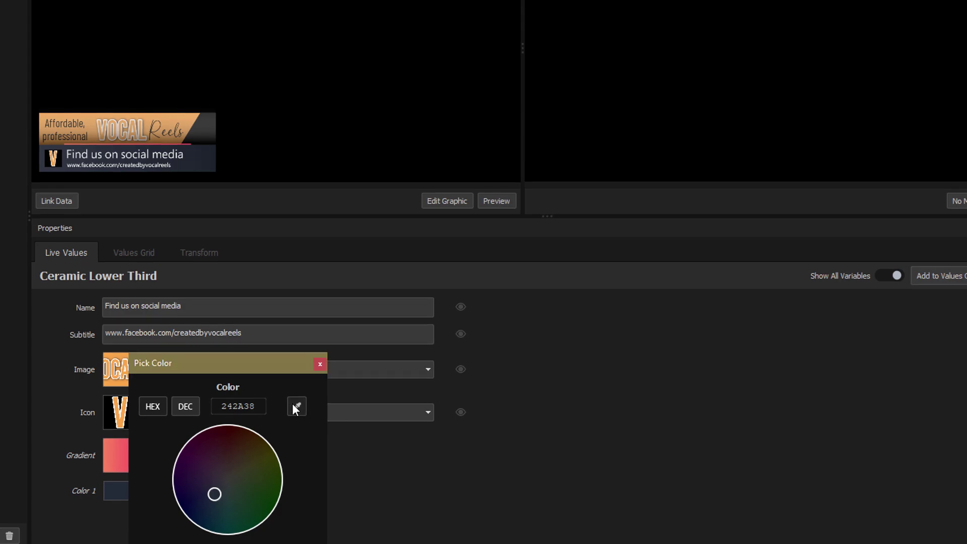
{"action": "left_click", "coordinate": [161, 114]}
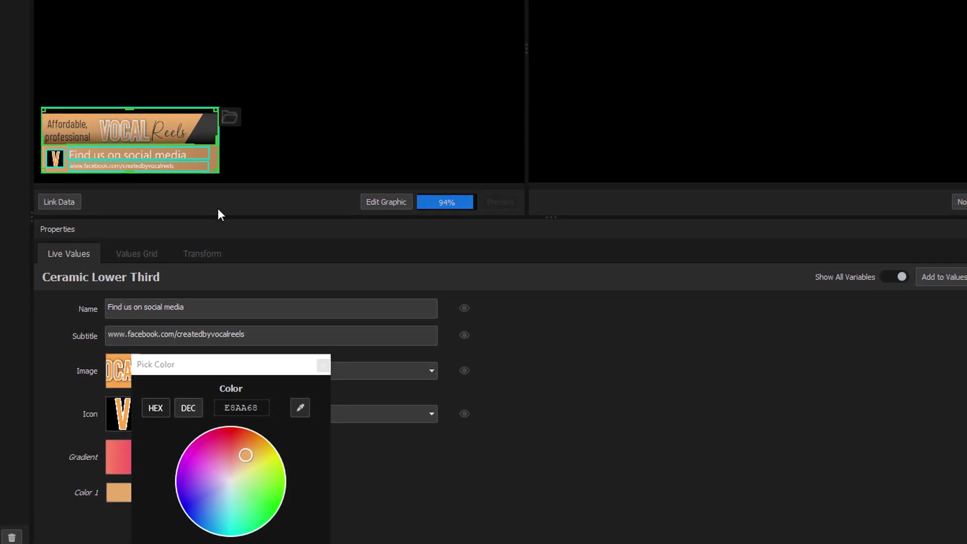
{"action": "left_click_drag", "start_coordinate": [263, 365], "coordinate": [264, 273]}
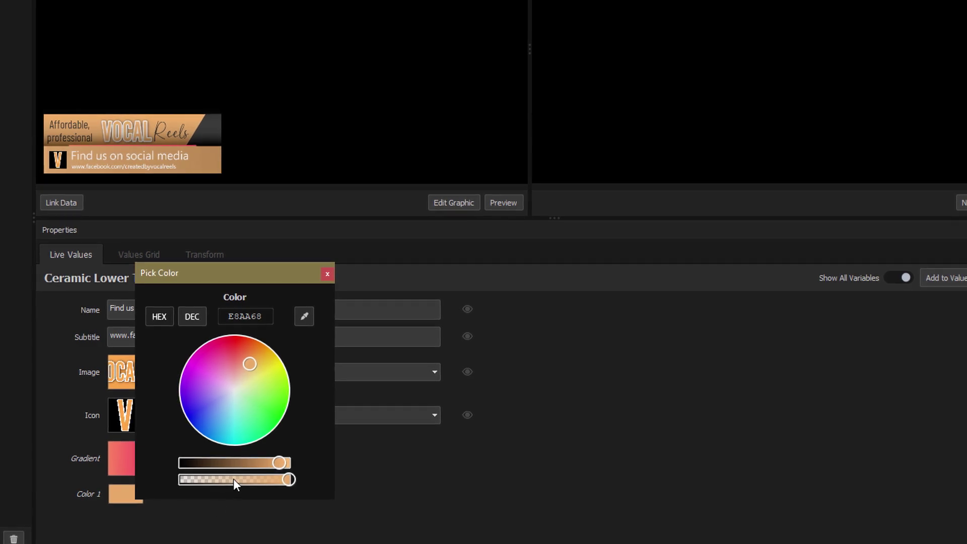
{"action": "left_click_drag", "start_coordinate": [234, 479], "coordinate": [257, 479]}
{"action": "left_click", "coordinate": [327, 273]}
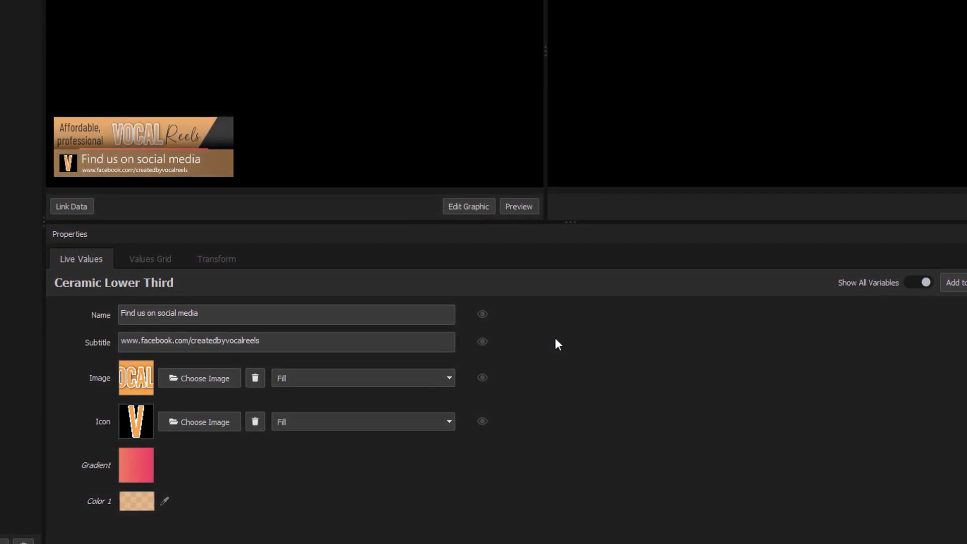
Set both gradient stops to black, 000000, for a solid black gradient.
{"action": "left_click", "coordinate": [135, 469]}
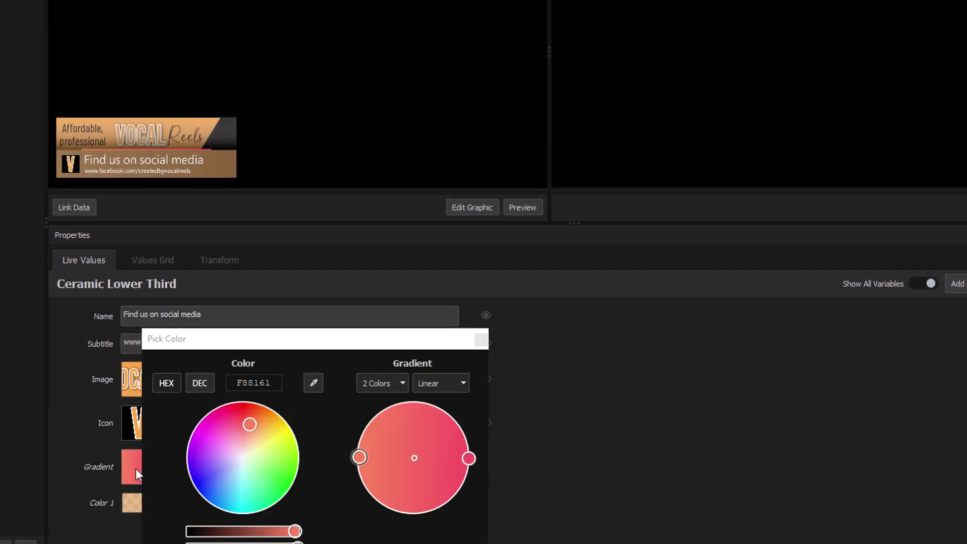
{"action": "double_click", "coordinate": [253, 383]}
{"action": "type", "text": "000000"}
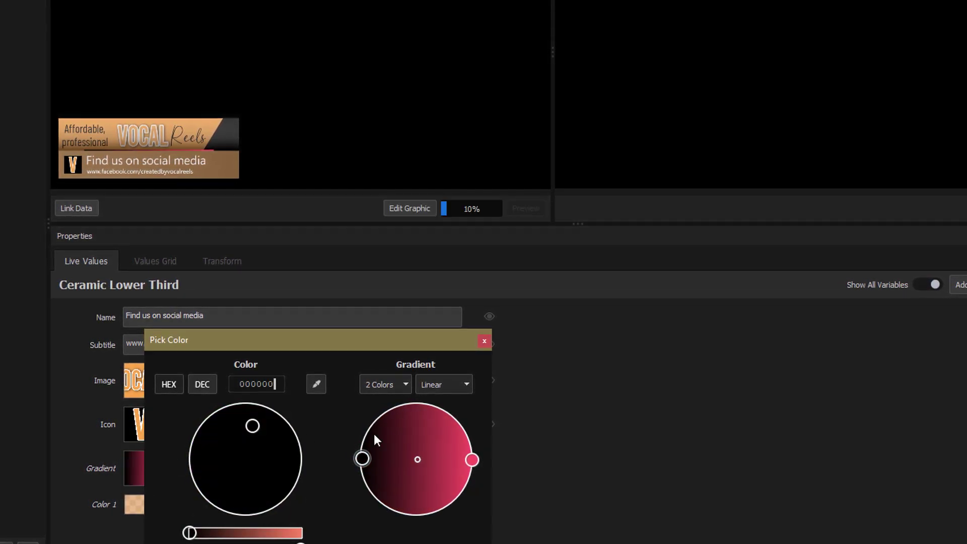
{"action": "left_click", "coordinate": [472, 460]}
{"action": "left_click_drag", "start_coordinate": [297, 533], "coordinate": [190, 533]}
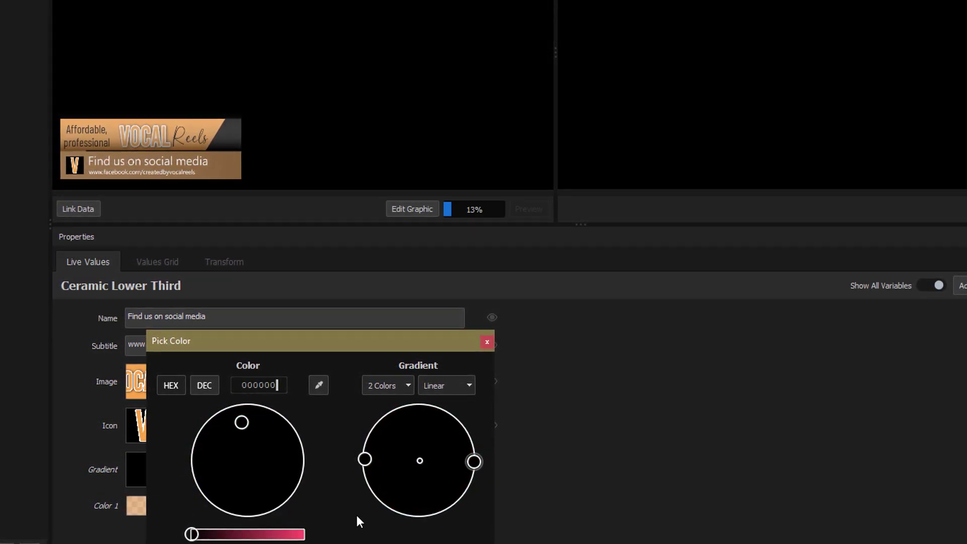
{"action": "left_click", "coordinate": [487, 342]}
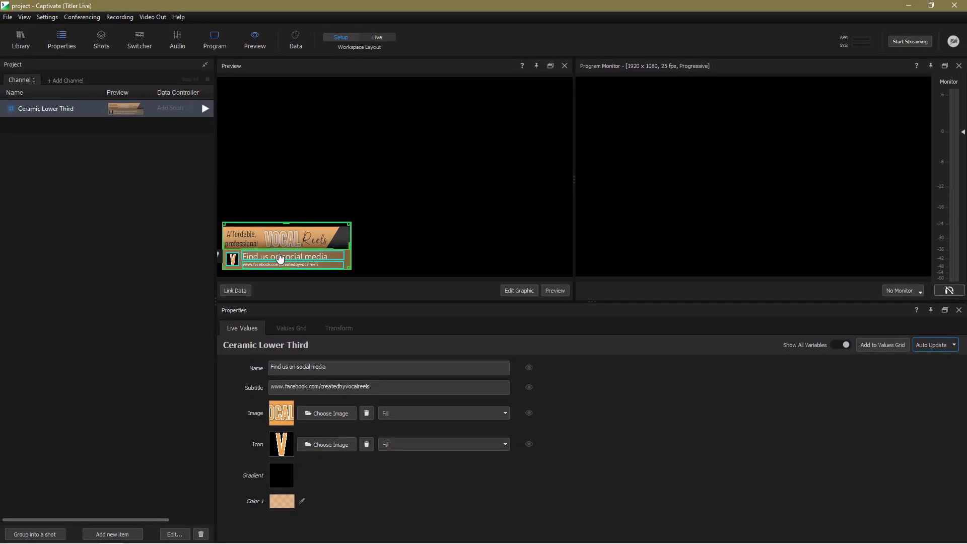
Centre the lower third and scale it to about 112 × 116%, checking the Transform values.
{"action": "left_click_drag", "start_coordinate": [281, 257], "coordinate": [389, 187]}
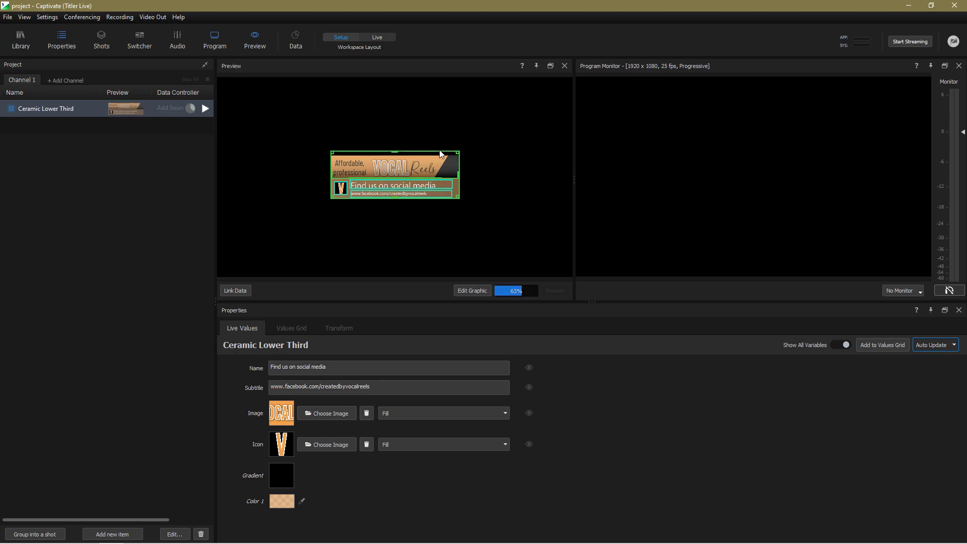
{"action": "left_click_drag", "start_coordinate": [457, 151], "coordinate": [477, 132]}
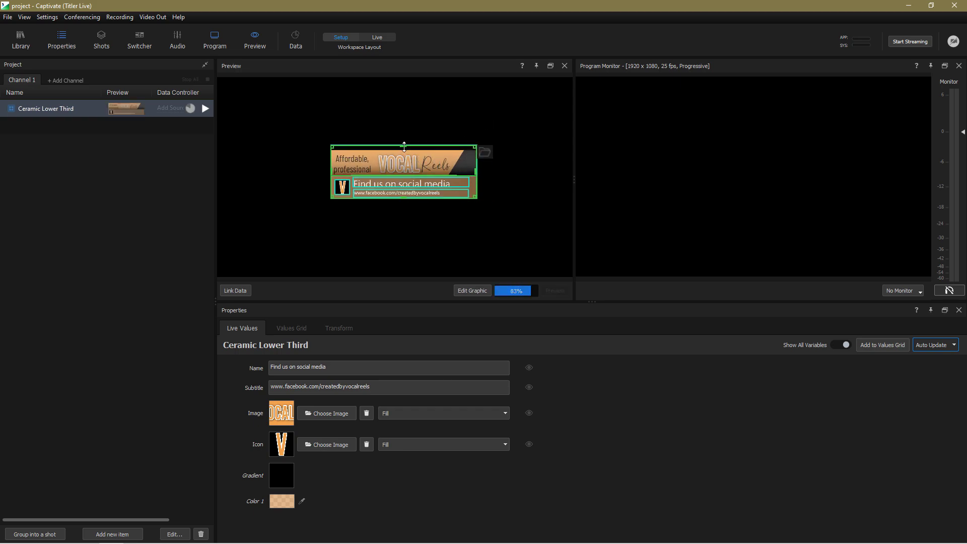
{"action": "left_click", "coordinate": [401, 145]}
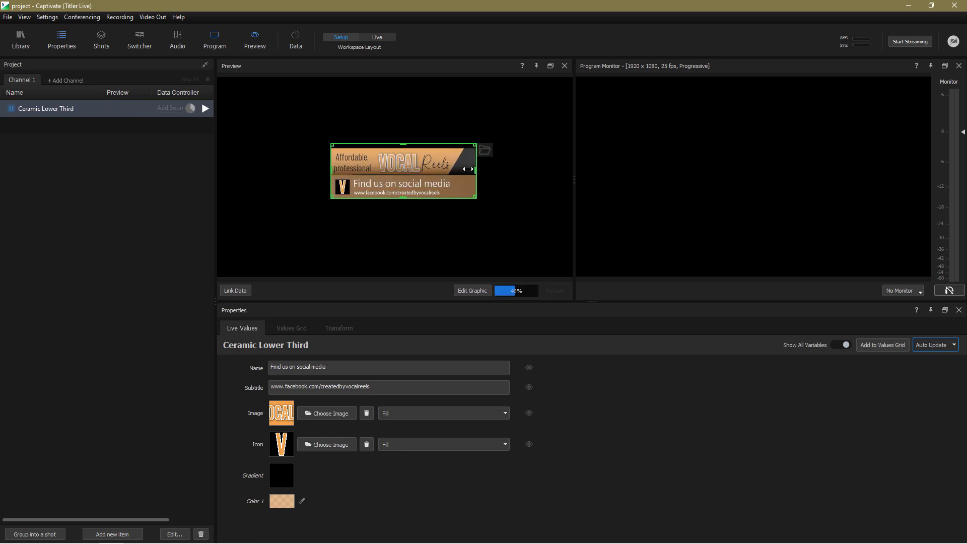
{"action": "left_click_drag", "start_coordinate": [475, 168], "coordinate": [483, 169]}
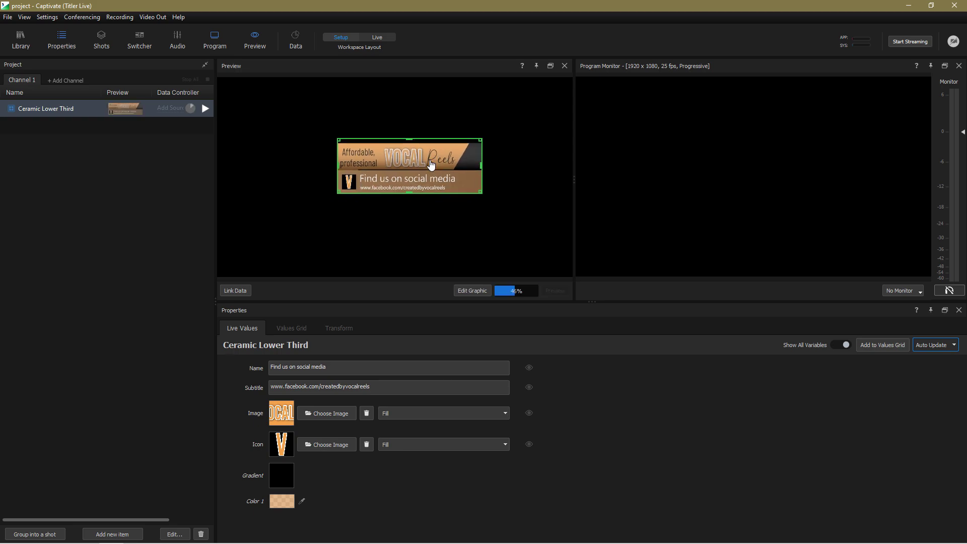
{"action": "left_click", "coordinate": [336, 329]}
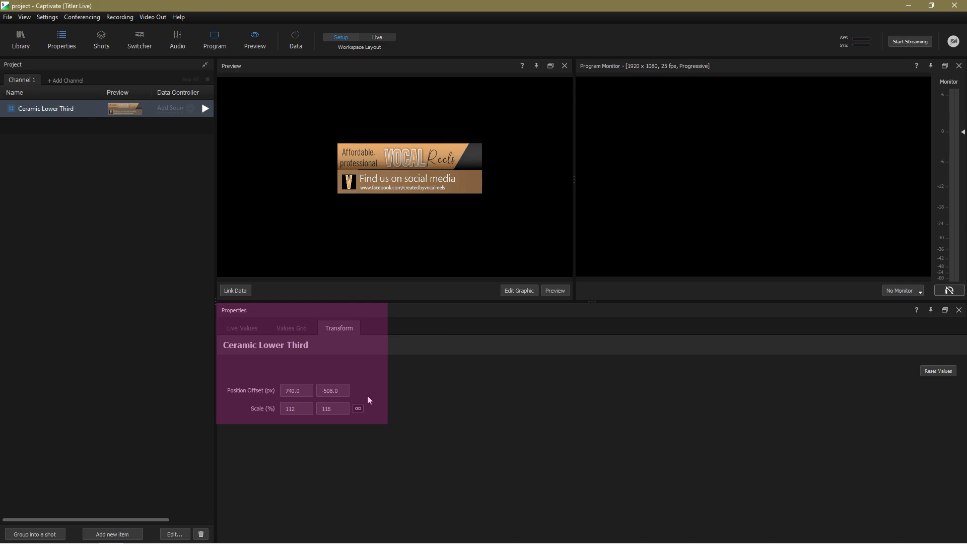
{"action": "left_click", "coordinate": [240, 328]}
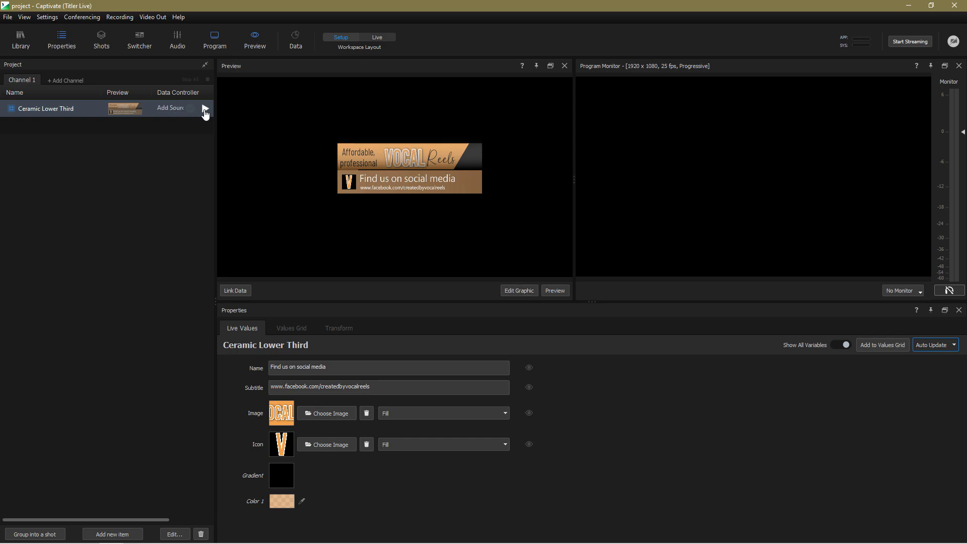
Play the lower third on air, stop it, and replay it to check the updated title.
{"action": "left_click", "coordinate": [205, 108]}
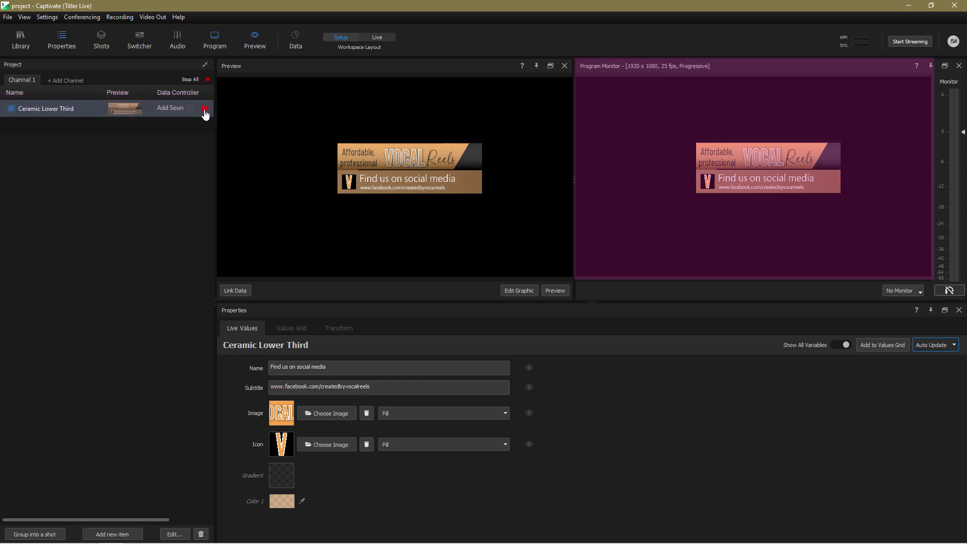
{"action": "left_click", "coordinate": [205, 109]}
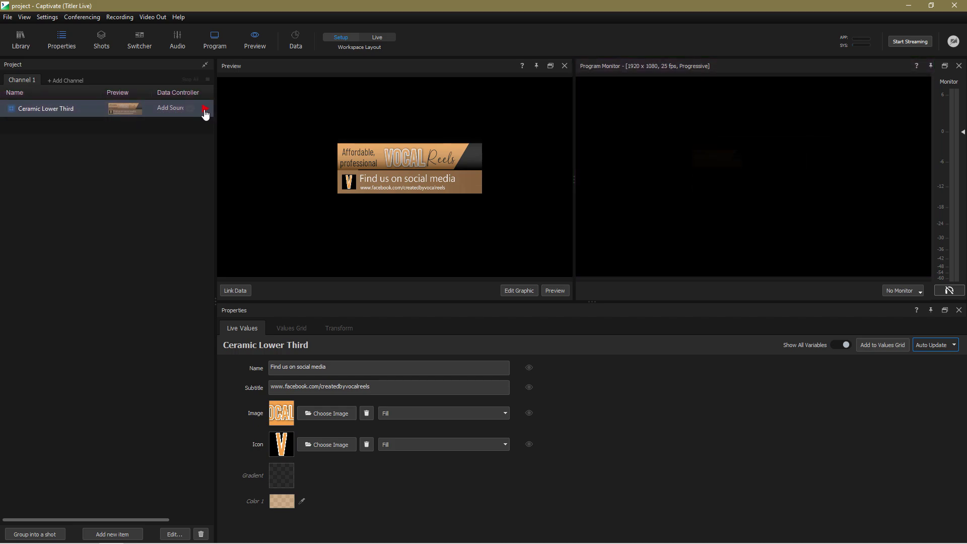
{"action": "left_click", "coordinate": [205, 108]}
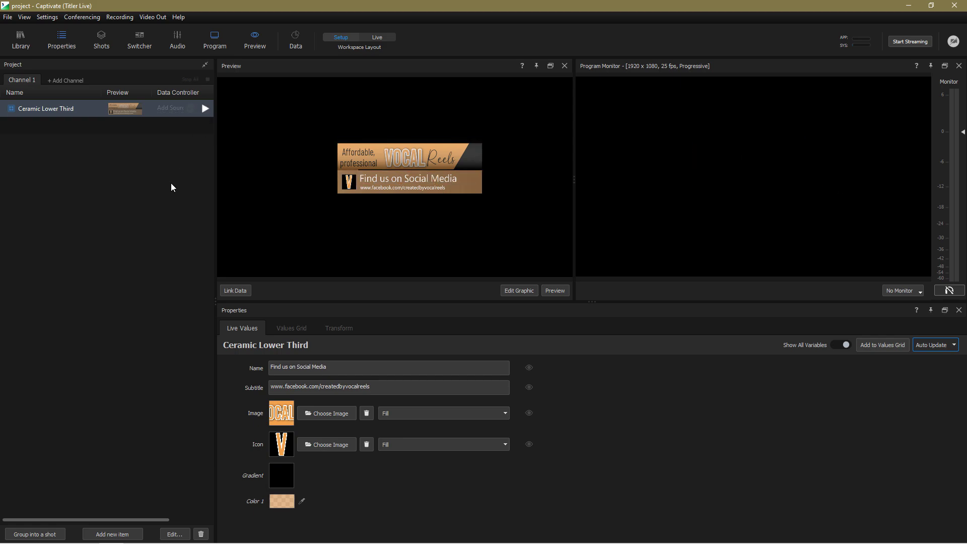
Put the lower third on air and change its title to 'Find us on Facebook'.
{"action": "left_click", "coordinate": [205, 108]}
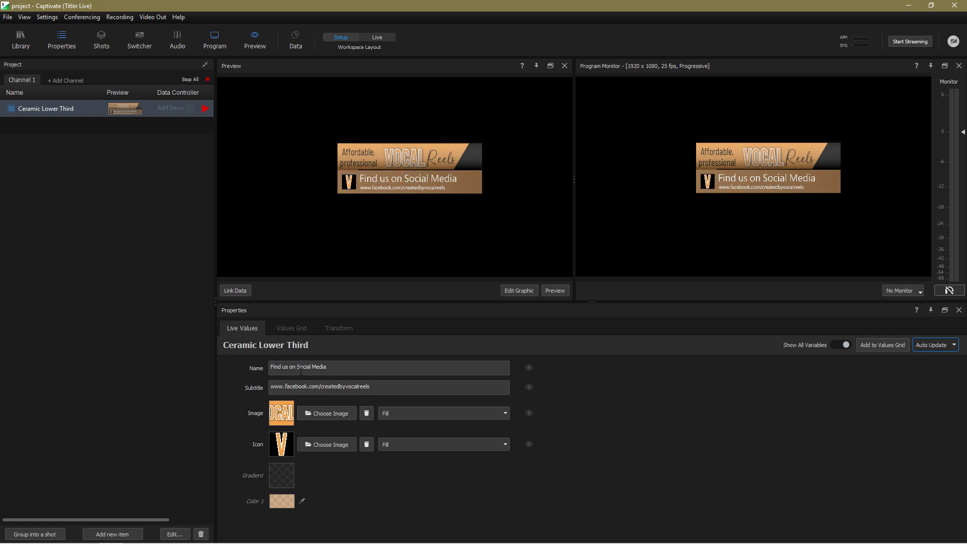
{"action": "left_click_drag", "start_coordinate": [297, 367], "coordinate": [340, 367]}
{"action": "type", "text": "Facebook"}
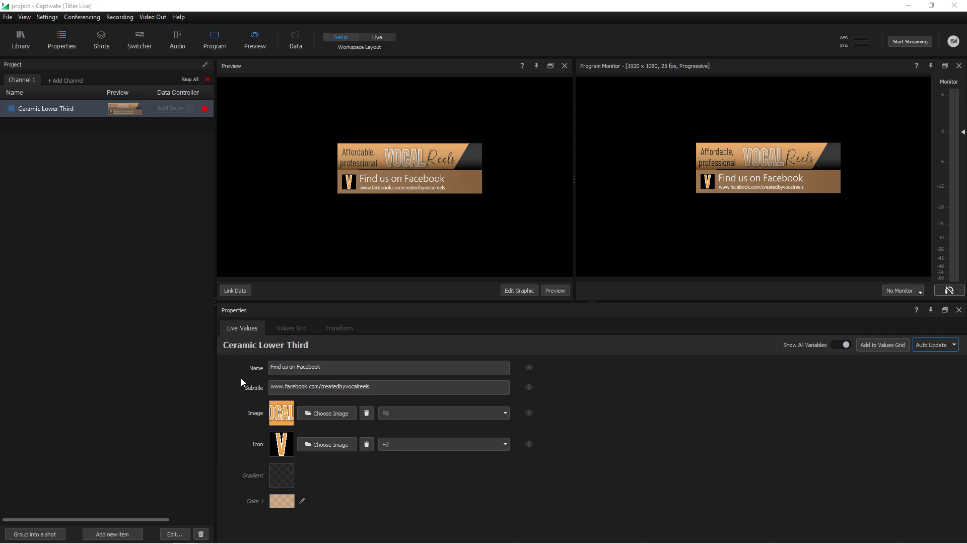
Swap the icon to facebook-logo-2019.png and put the lower third back on air.
{"action": "left_click", "coordinate": [348, 182]}
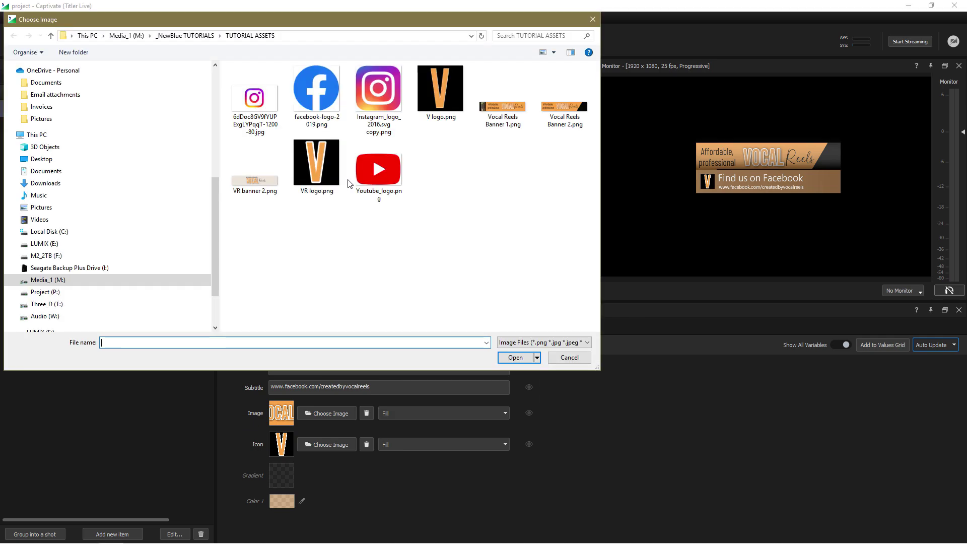
{"action": "double_click", "coordinate": [316, 89]}
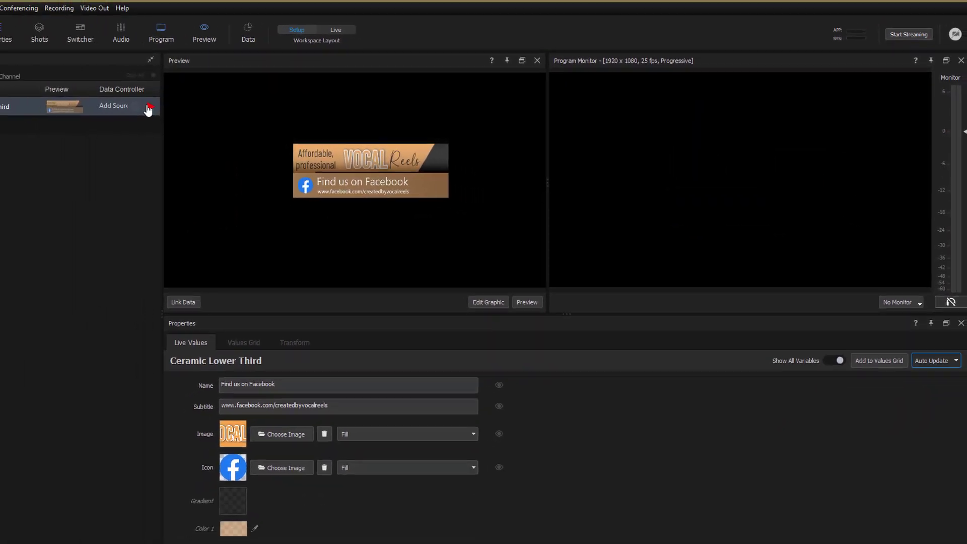
{"action": "left_click", "coordinate": [149, 108]}
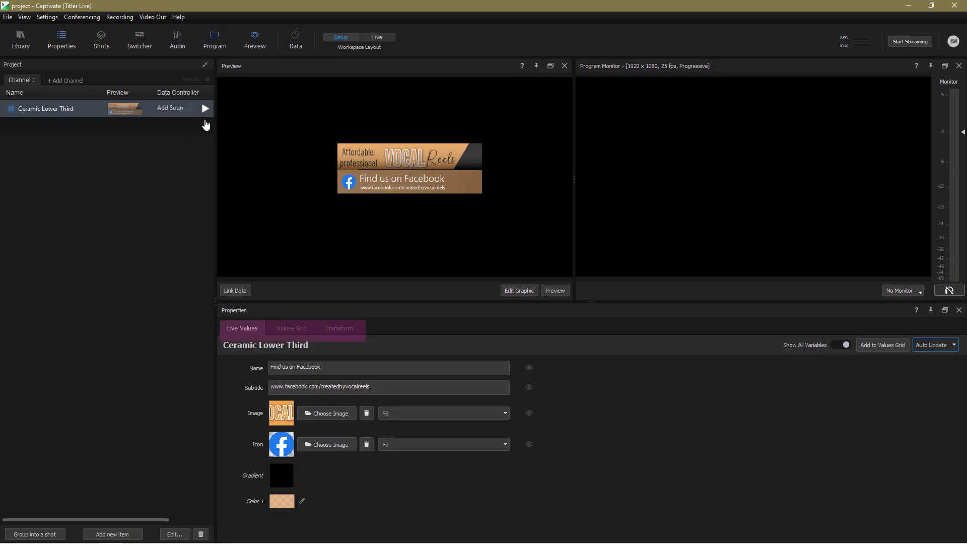
{"action": "left_click", "coordinate": [244, 343]}
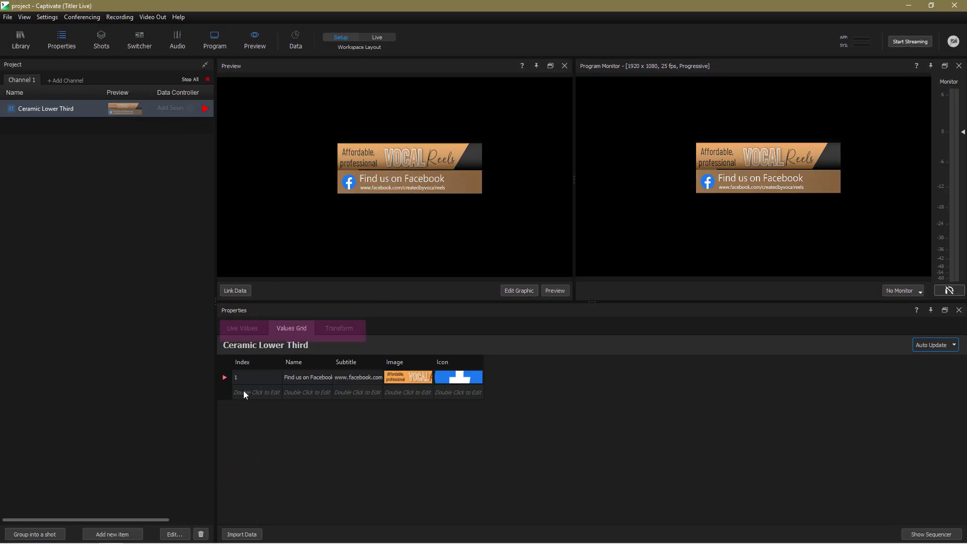
{"action": "double_click", "coordinate": [243, 392]}
{"action": "type", "text": "2"}
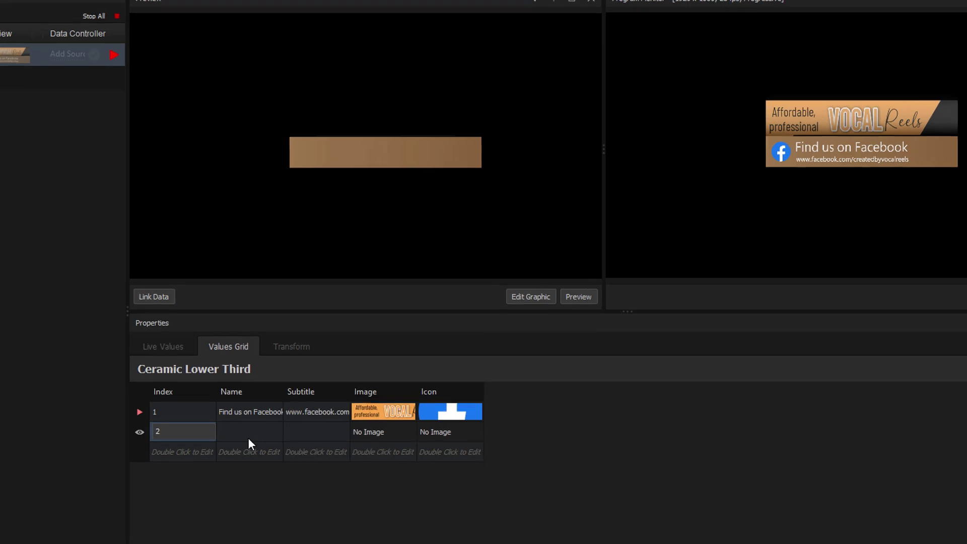
{"action": "left_click", "coordinate": [304, 392]}
{"action": "double_click", "coordinate": [202, 448]}
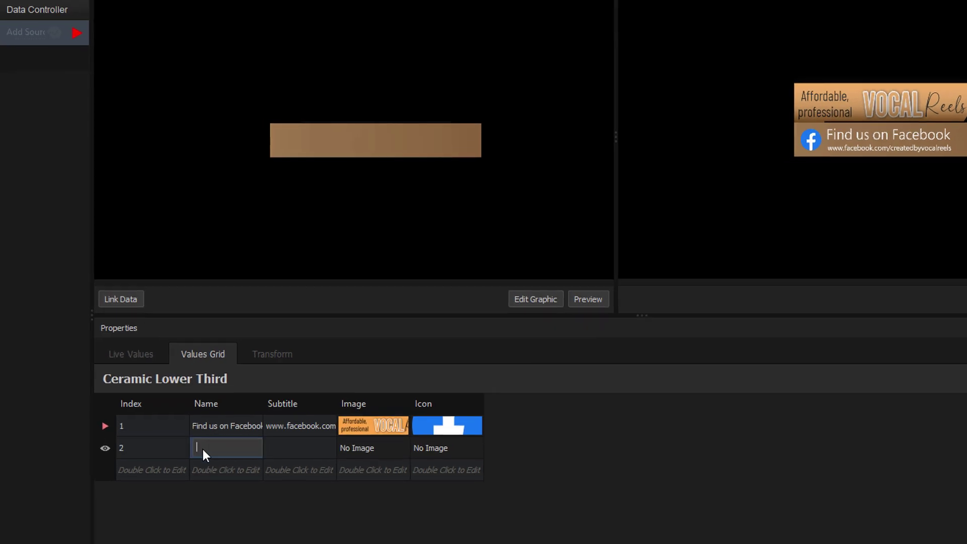
{"action": "type", "text": "Find us on Instagram"}
{"action": "left_click", "coordinate": [285, 448]}
{"action": "type", "text": "www.i"}
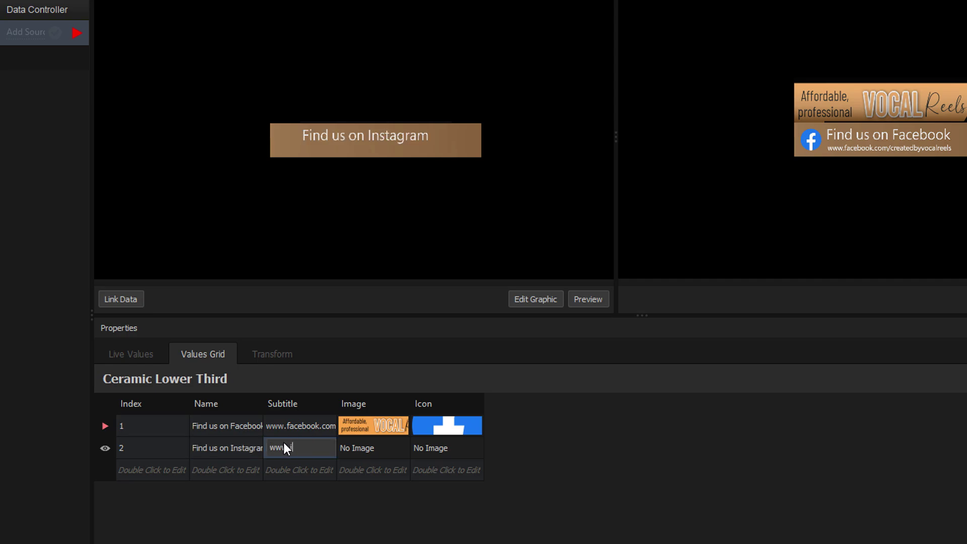
{"action": "type", "text": "nstagram.c"}
Give the Instagram row the Vocal Reels Banner 2.png image and the Instagram logo icon.
{"action": "double_click", "coordinate": [355, 448]}
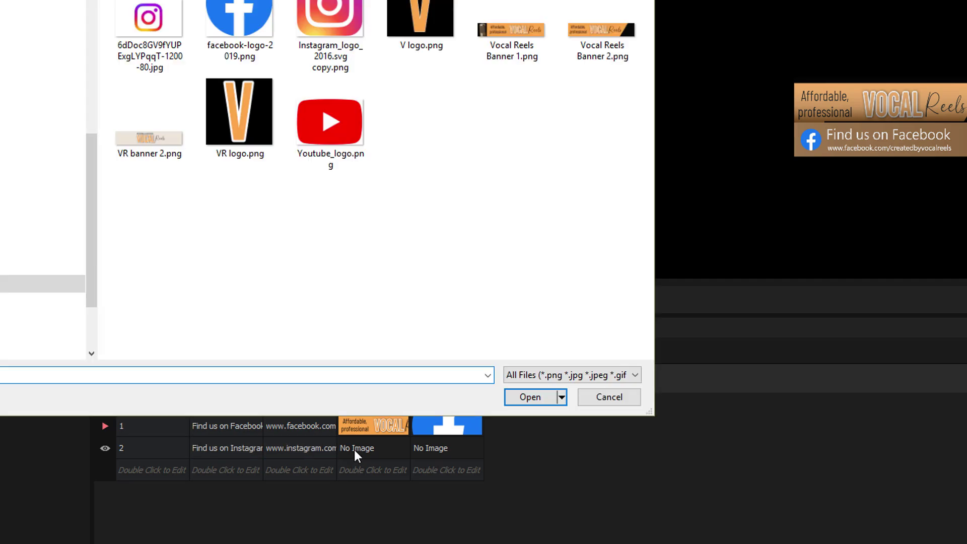
{"action": "double_click", "coordinate": [600, 30]}
{"action": "double_click", "coordinate": [423, 447]}
{"action": "double_click", "coordinate": [328, 25]}
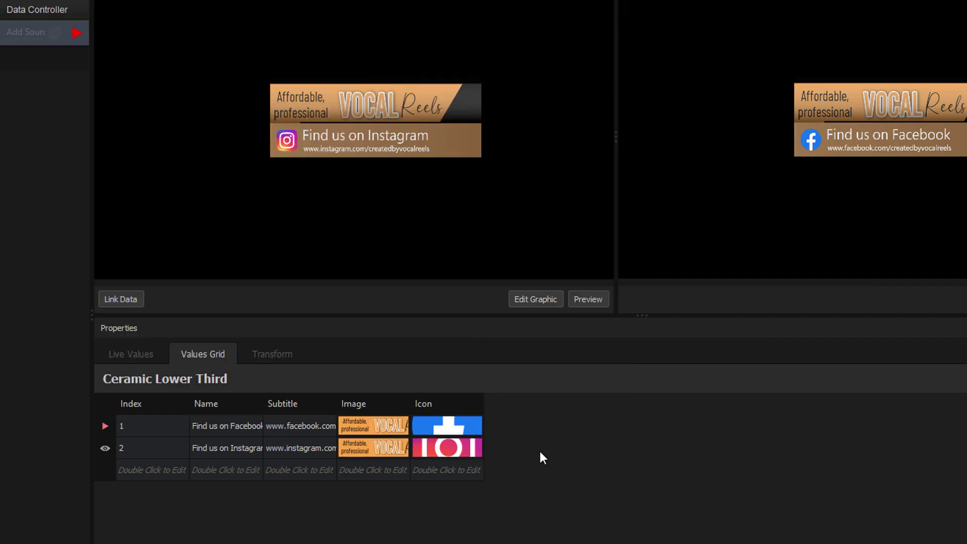
Duplicate the Instagram row into a third row renamed 'Find us on YouTube'.
{"action": "left_click", "coordinate": [129, 449]}
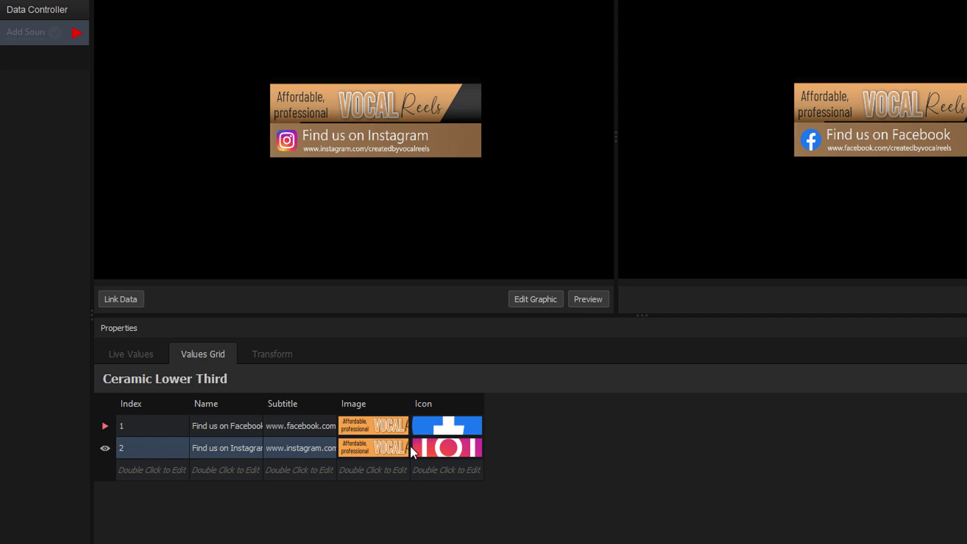
{"action": "left_click", "coordinate": [163, 470]}
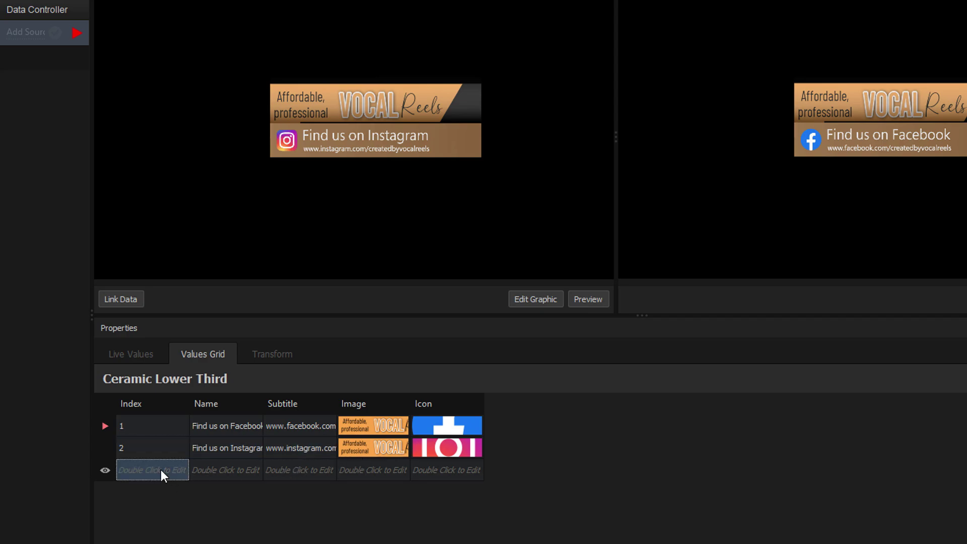
{"action": "double_click", "coordinate": [162, 470]}
{"action": "left_click", "coordinate": [244, 467]}
{"action": "left_click", "coordinate": [245, 469]}
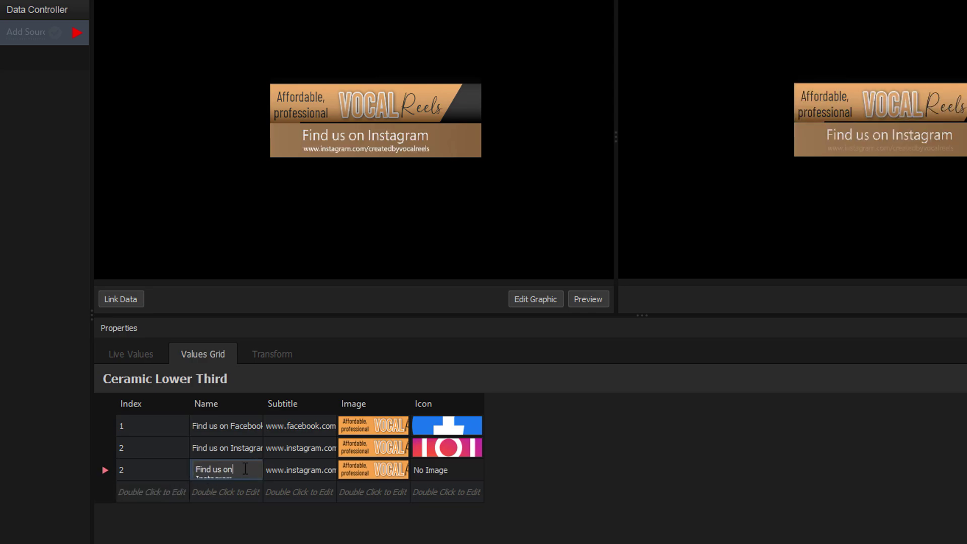
{"action": "key", "text": "ctrl+shift+End"}
{"action": "type", "text": "YouTube"}
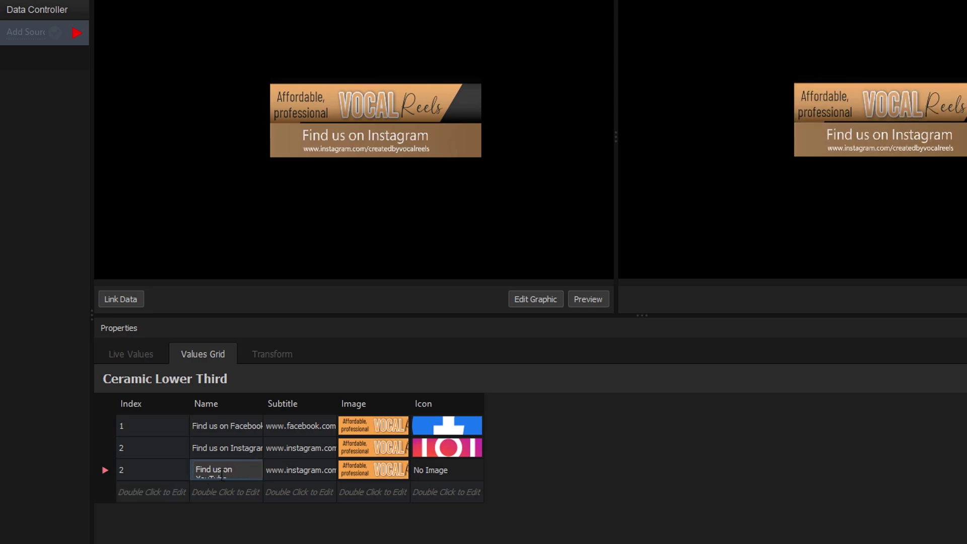
Change the YouTube row's subtitle to youtube and set its icon to Youtube_logo.png.
{"action": "double_click", "coordinate": [305, 470]}
{"action": "double_click", "coordinate": [305, 469]}
{"action": "type", "text": "youtube.co"}
{"action": "key", "text": "Return"}
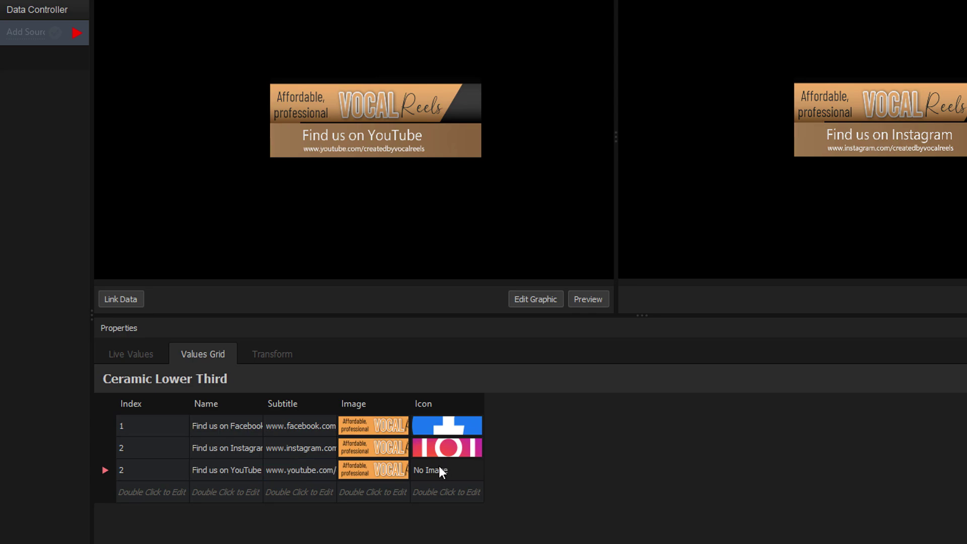
{"action": "double_click", "coordinate": [437, 469]}
{"action": "double_click", "coordinate": [342, 140]}
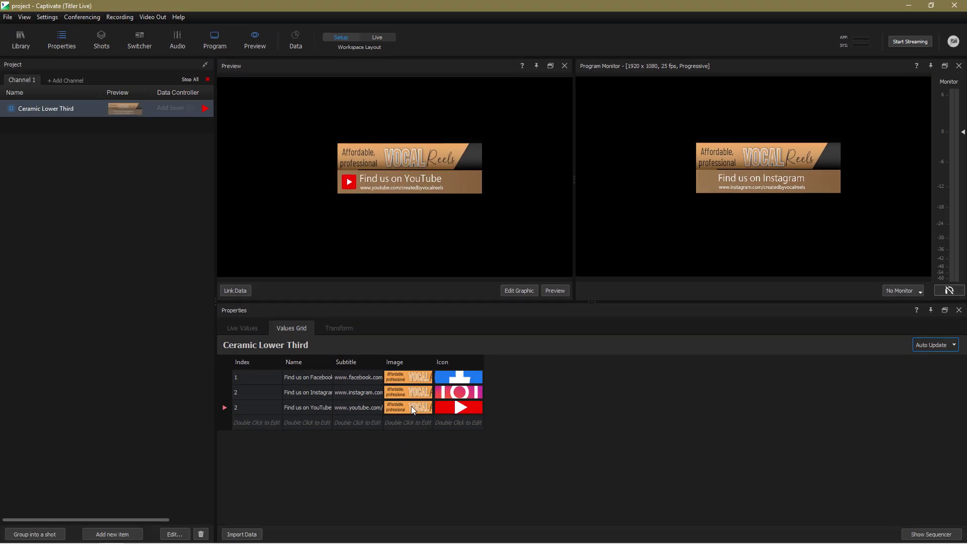
Put the Facebook, Instagram and YouTube lower thirds on air in turn, ending on Facebook.
{"action": "left_click", "coordinate": [223, 377]}
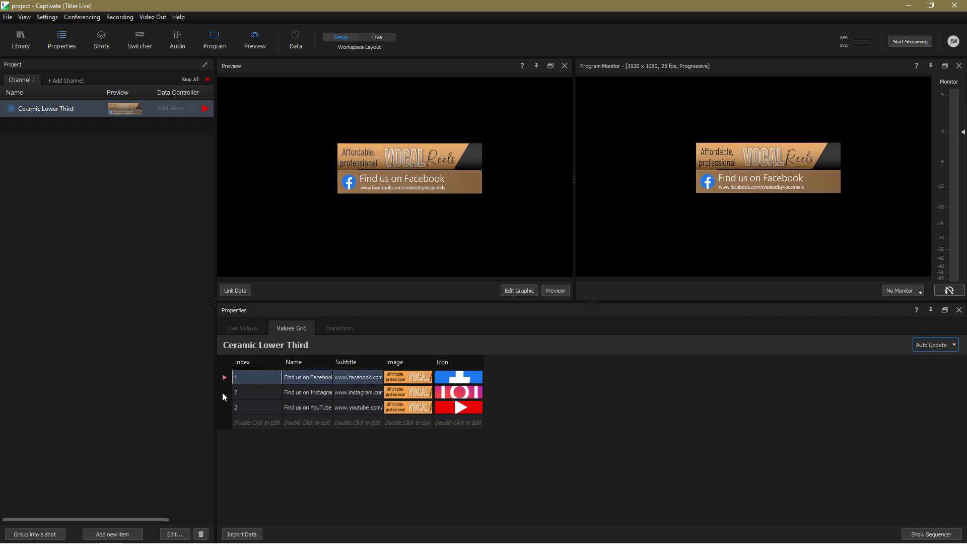
{"action": "left_click", "coordinate": [223, 392]}
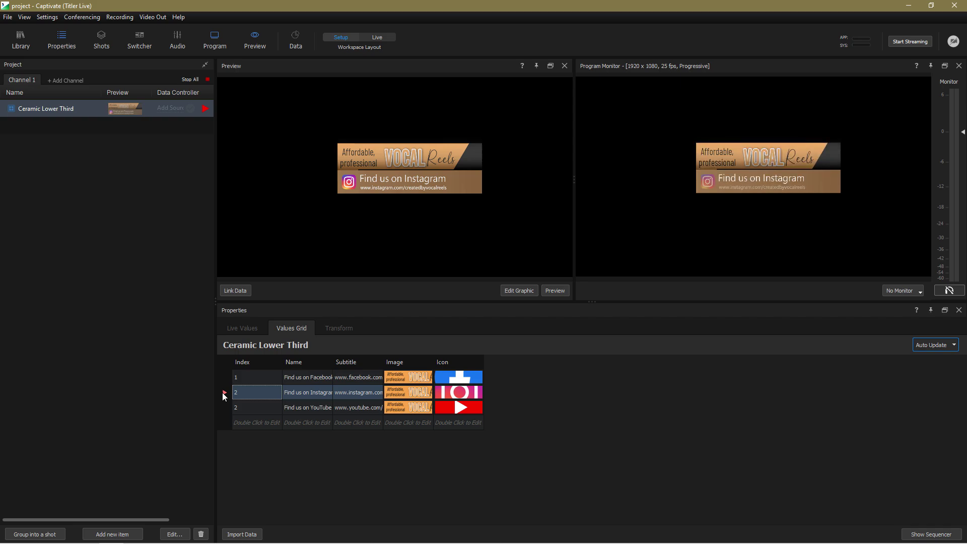
{"action": "left_click", "coordinate": [222, 407]}
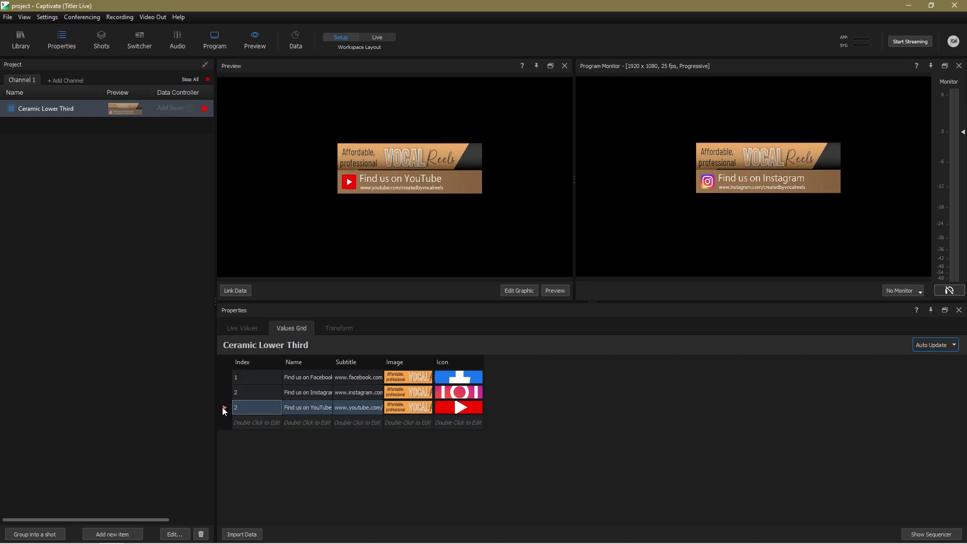
{"action": "left_click", "coordinate": [223, 377]}
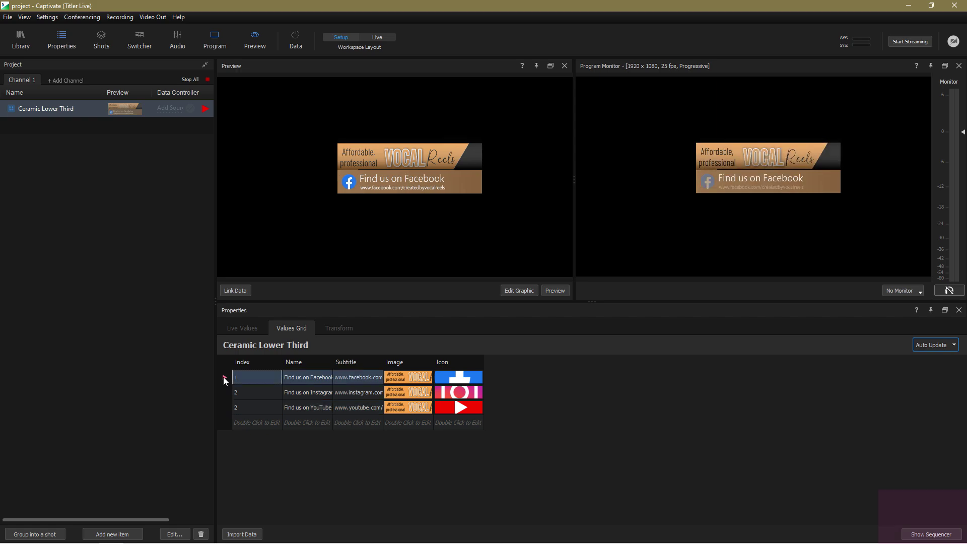
Cue the Instagram then YouTube rows, take the lower third off air, and move it lower-right.
{"action": "left_click", "coordinate": [930, 534]}
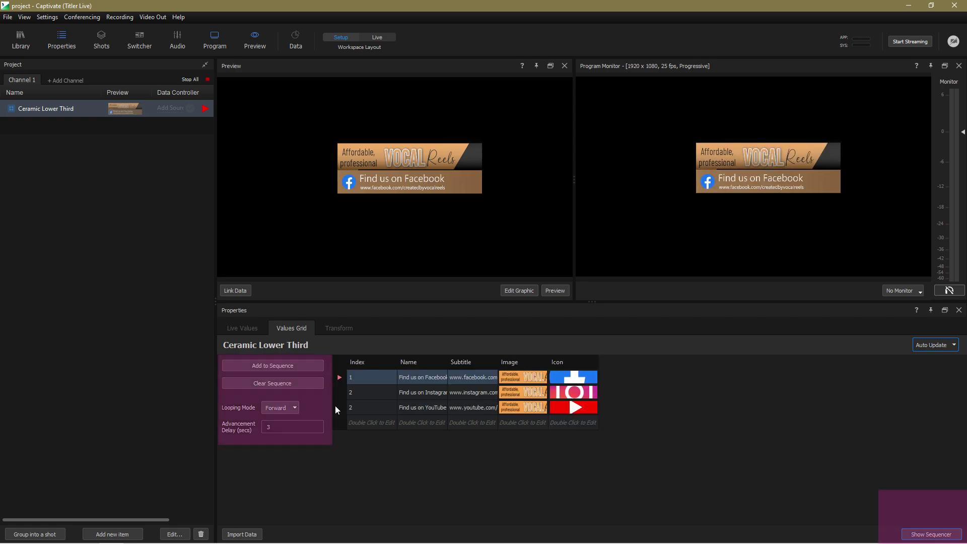
{"action": "left_click", "coordinate": [312, 366]}
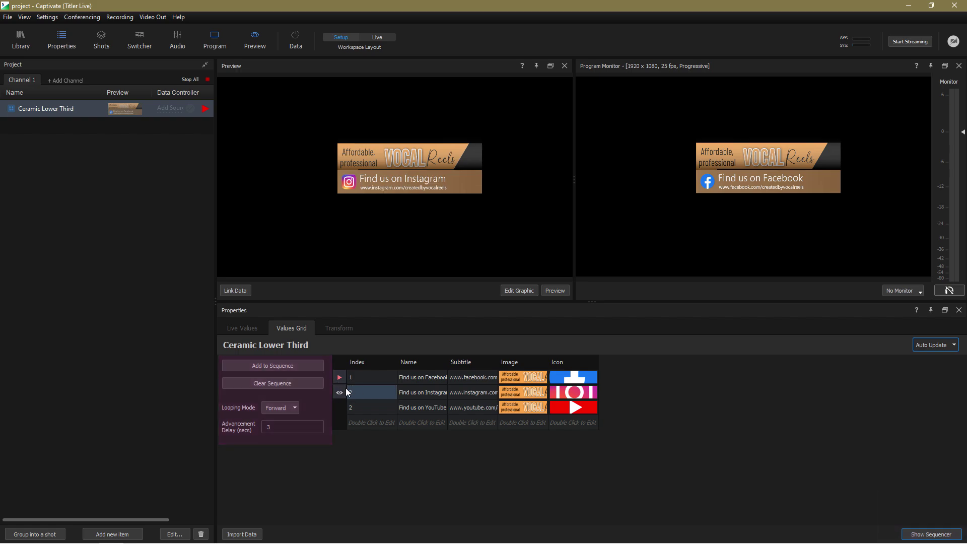
{"action": "left_click", "coordinate": [299, 363]}
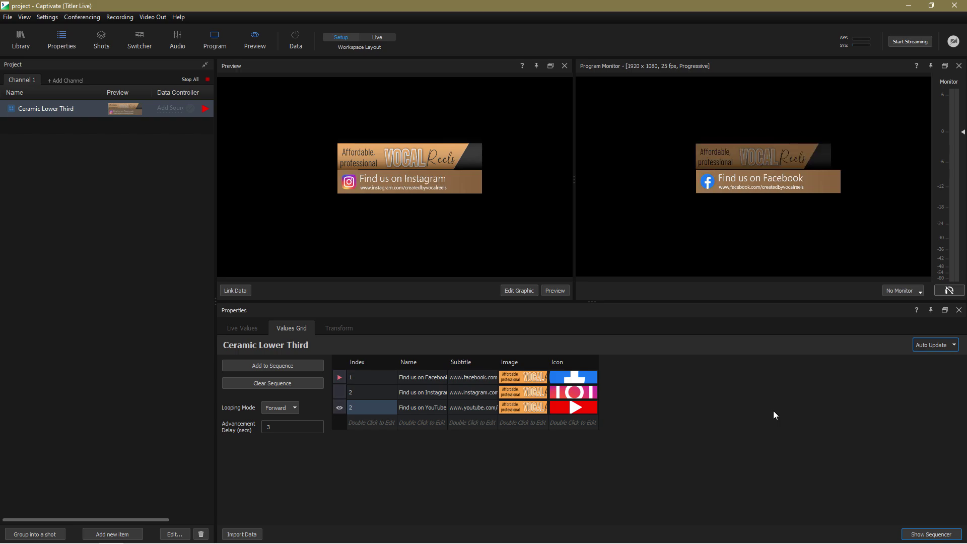
{"action": "left_click", "coordinate": [395, 165]}
{"action": "left_click_drag", "start_coordinate": [395, 164], "coordinate": [481, 238]}
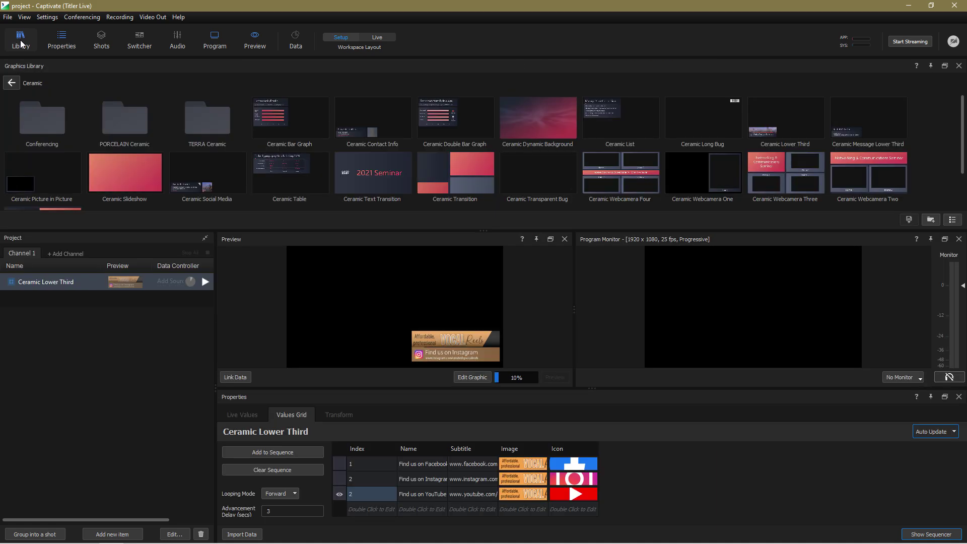
Add the Ceramic Dynamic Background from the graphics library to the project.
{"action": "left_click", "coordinate": [20, 40]}
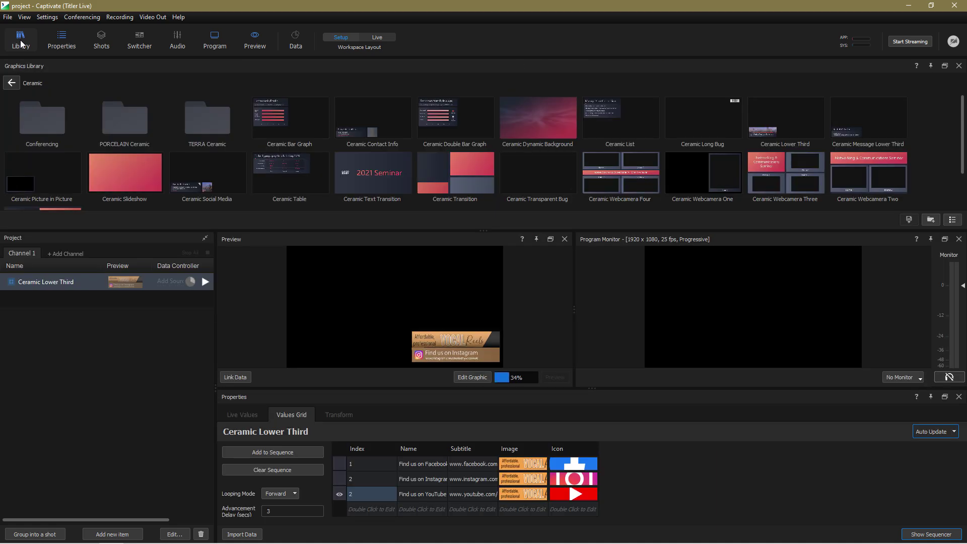
{"action": "left_click", "coordinate": [534, 119]}
{"action": "left_click_drag", "start_coordinate": [105, 304], "coordinate": [61, 330]}
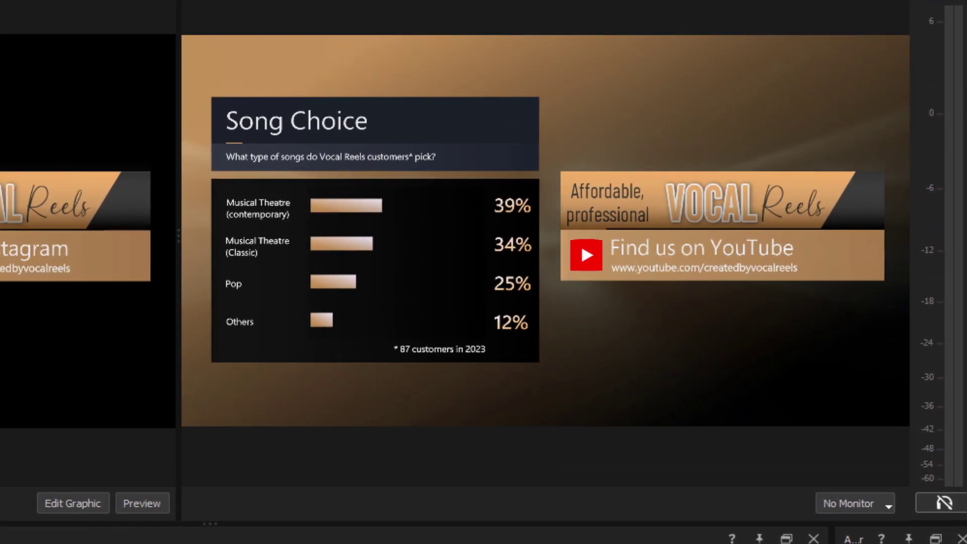
{"action": "key", "text": "alt+Tab"}
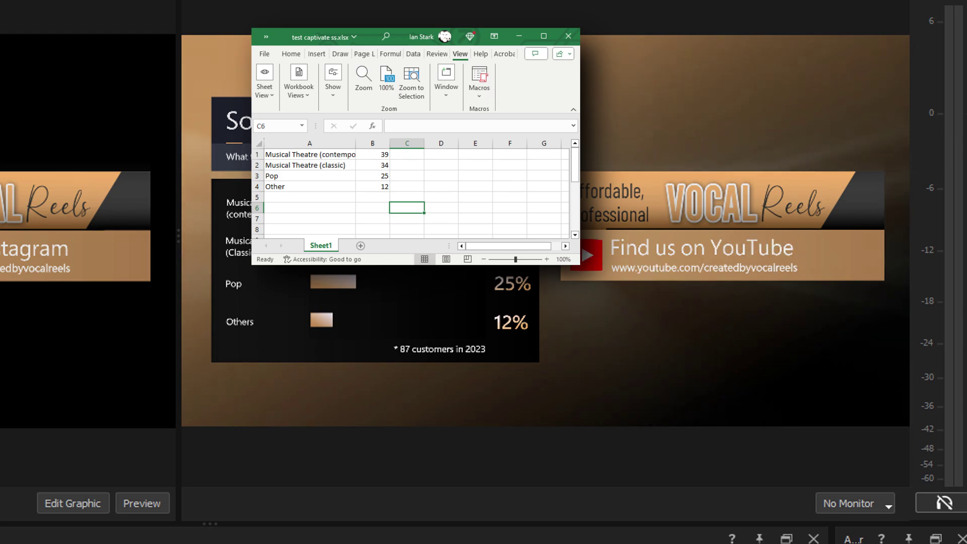
{"action": "key", "text": "alt+Tab"}
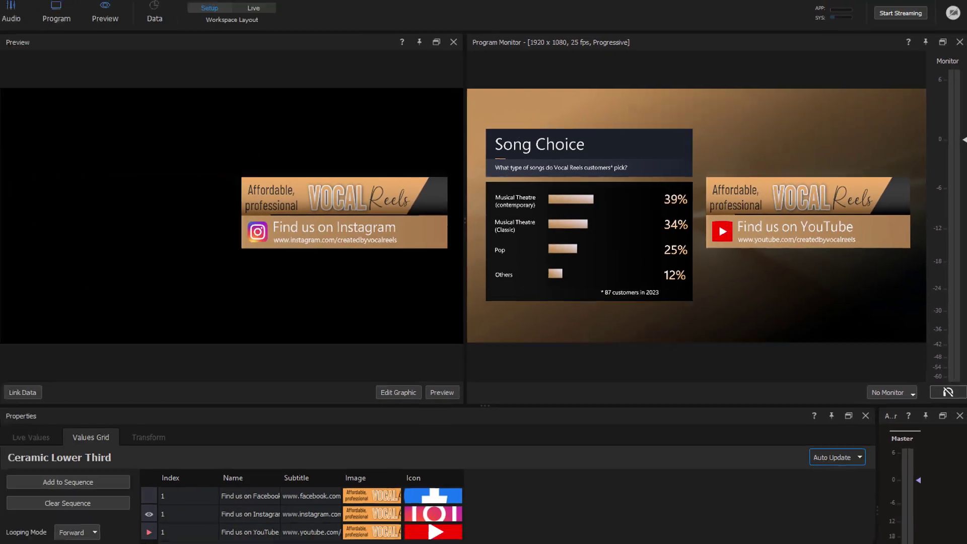